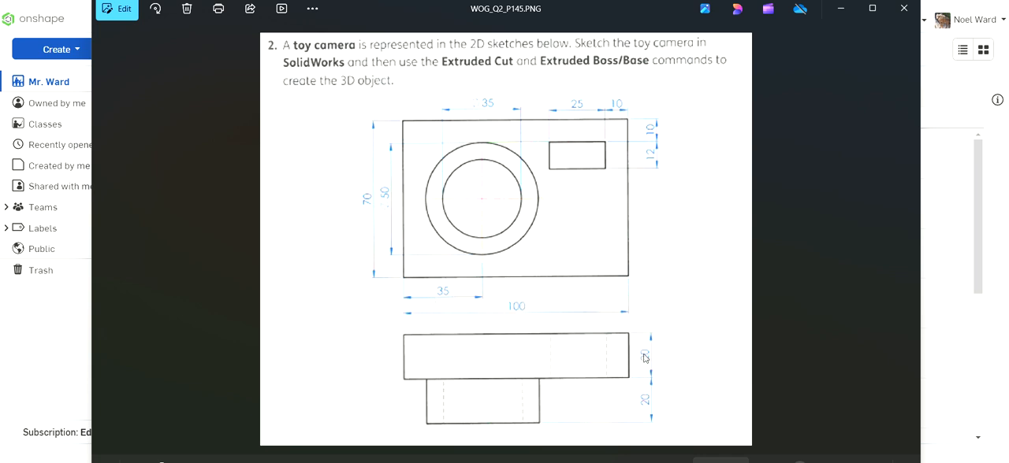
- Put the reference drawing aside and create a new document named Toy Camera
click(840, 22)
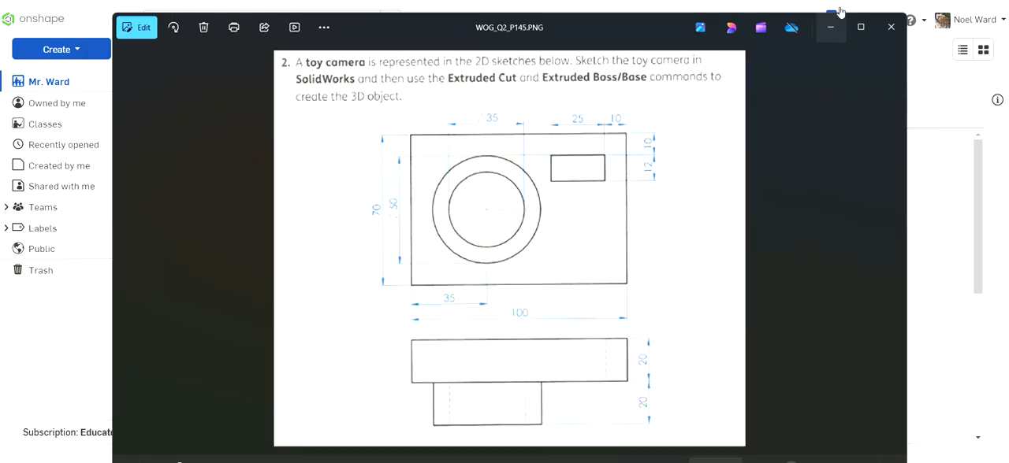
click(79, 54)
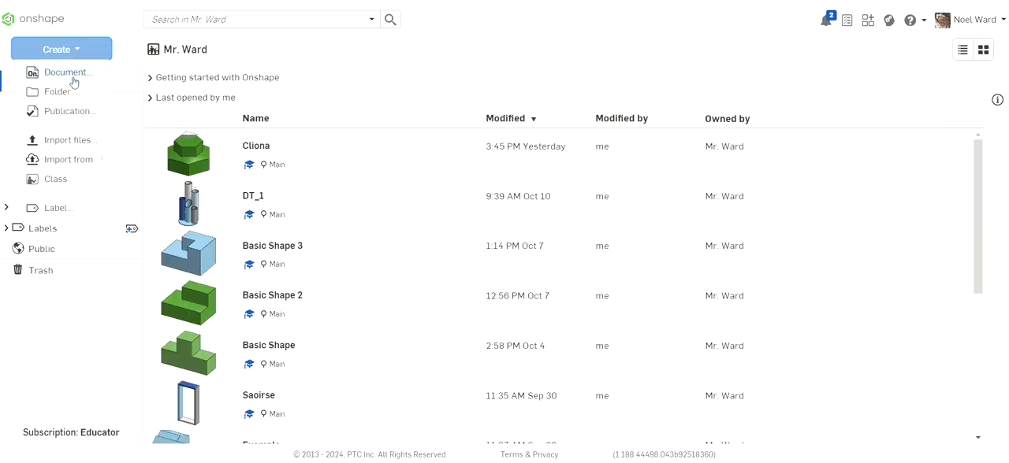
click(75, 76)
text(C)
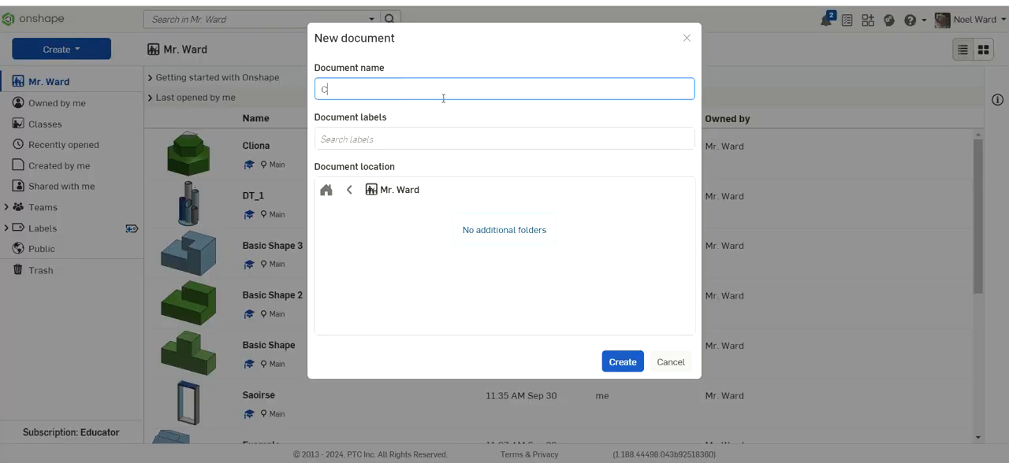
key(BackSpace)
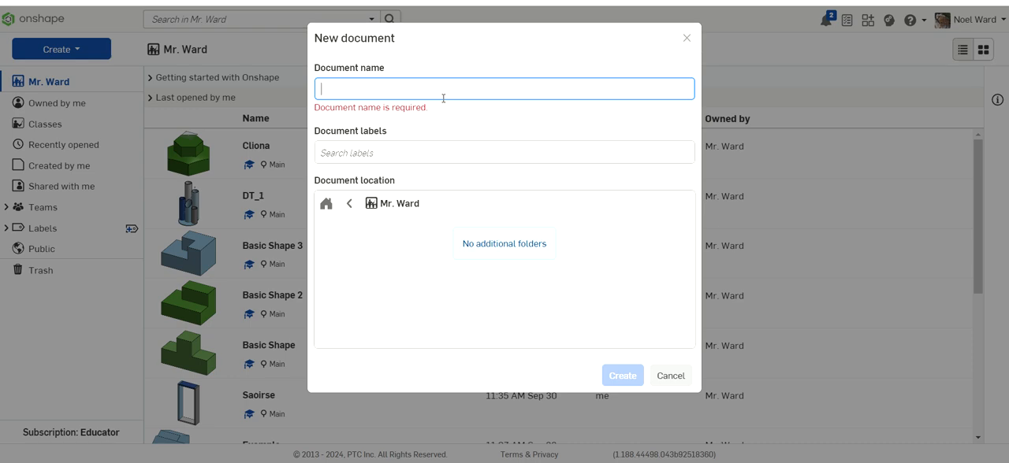
text(Toy C)
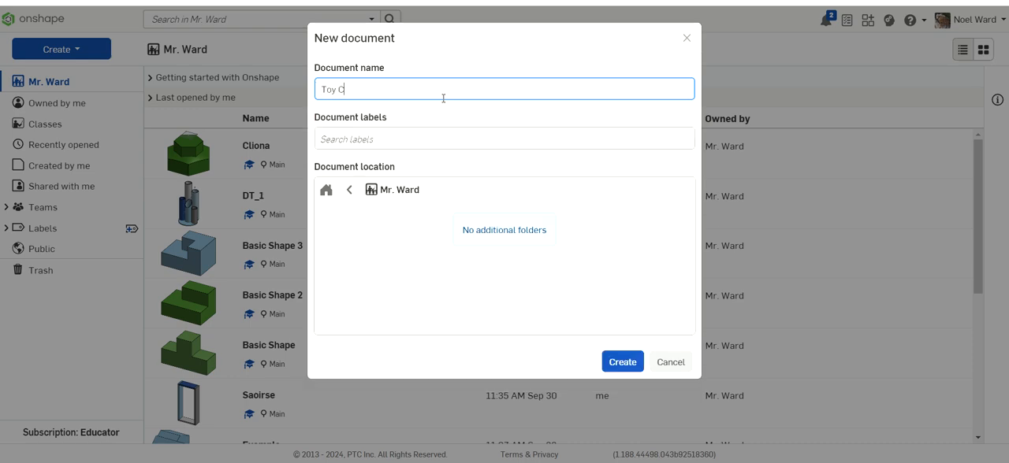
text(amera)
click(633, 359)
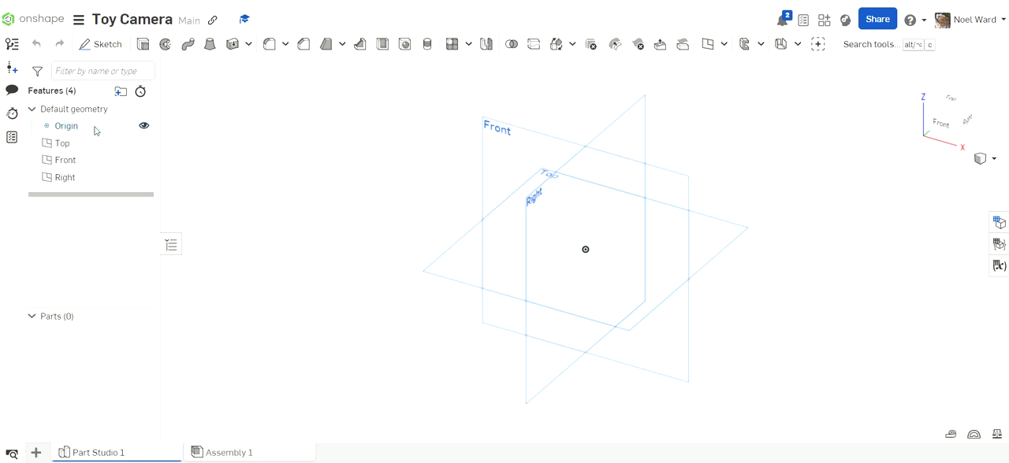
- Start a sketch on the Front plane and draw a corner rectangle about 86 by 53 mm, its lower edge running through the origin
click(108, 45)
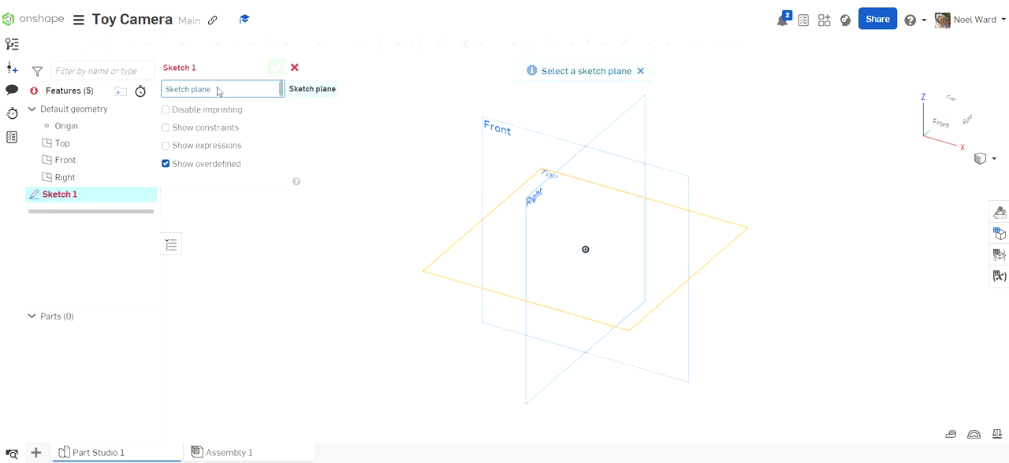
click(75, 160)
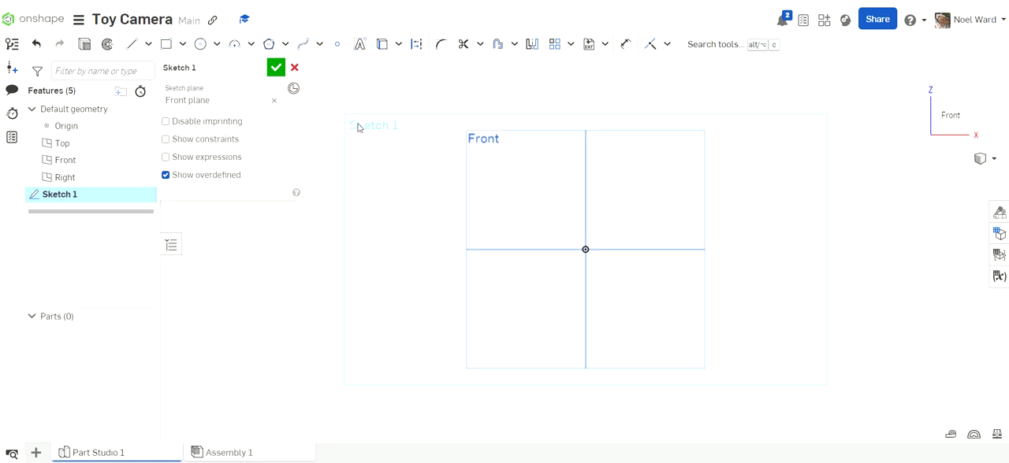
click(184, 47)
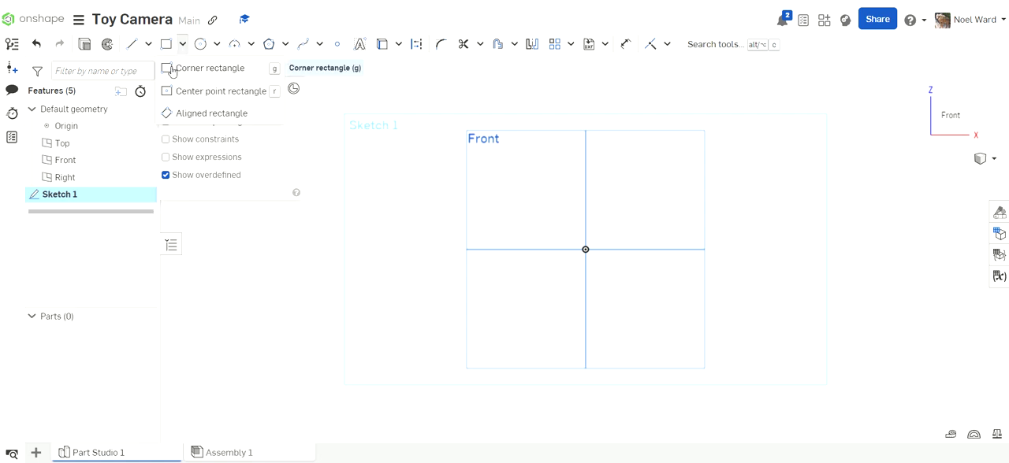
click(172, 69)
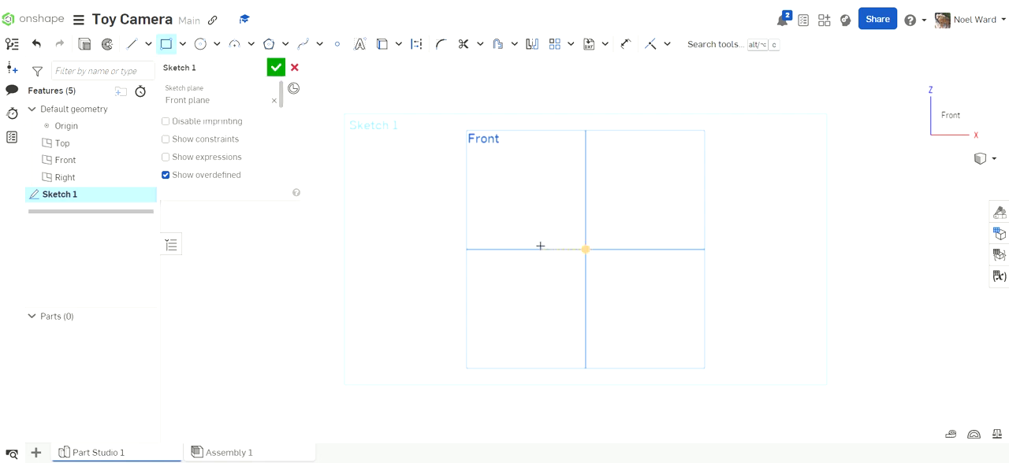
scroll(632, 254, up, 3)
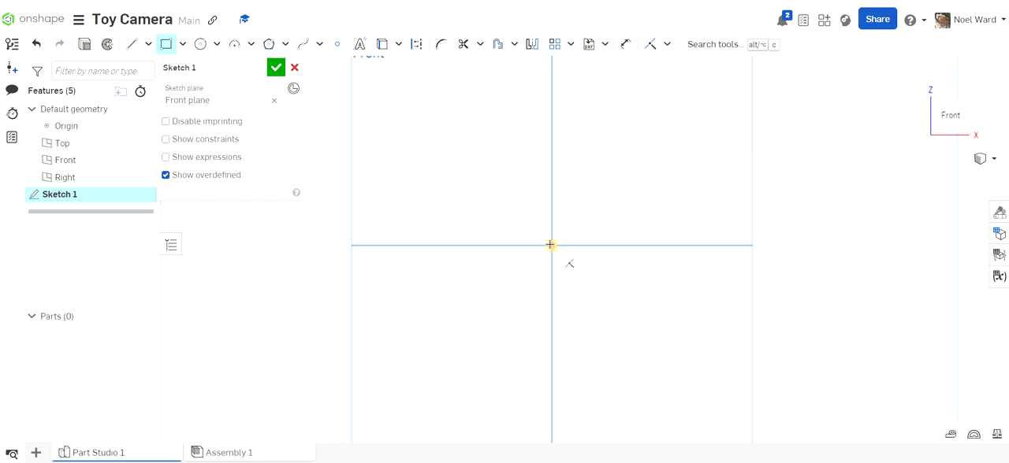
click(441, 246)
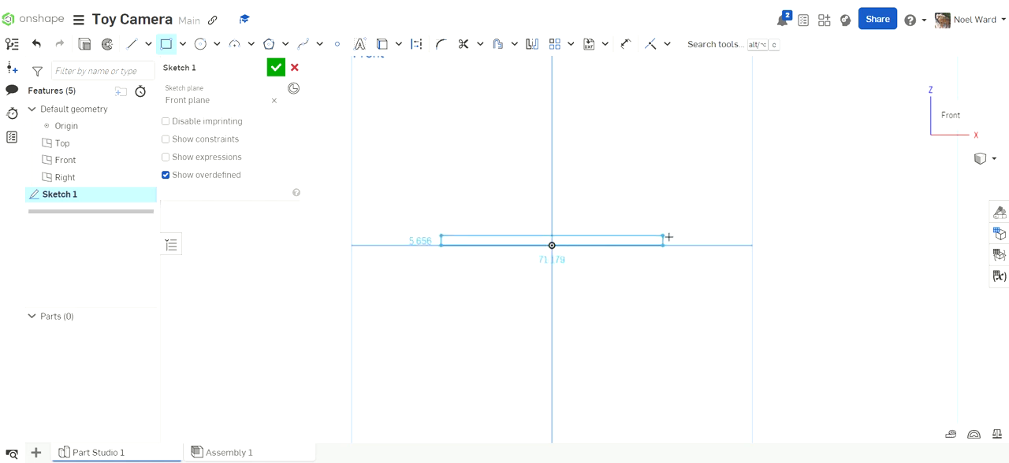
click(671, 105)
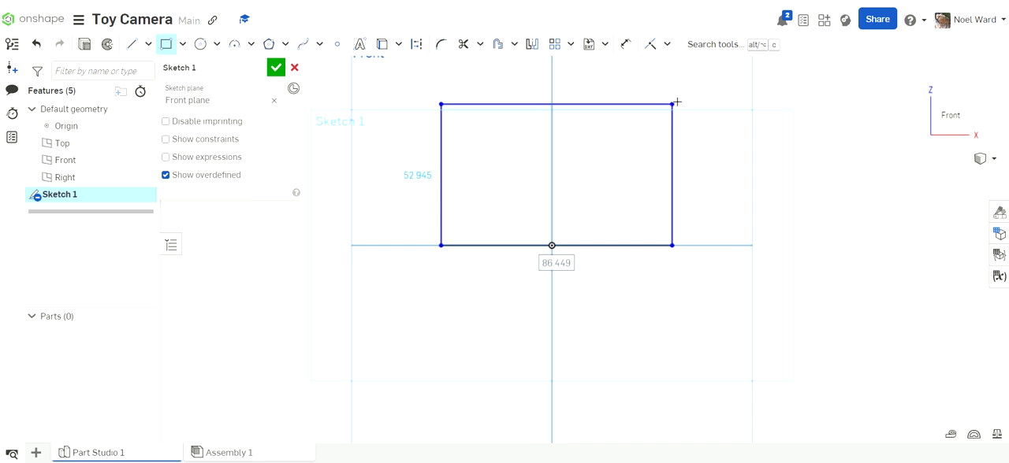
key(Escape)
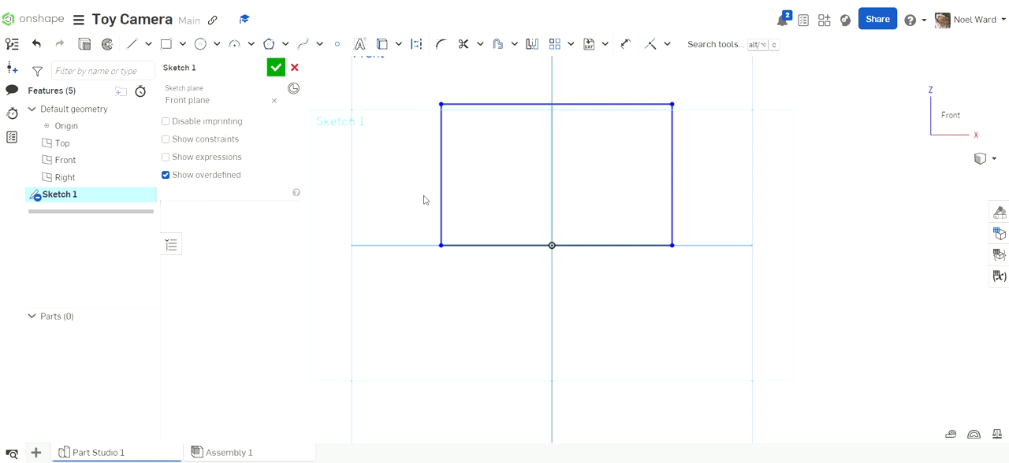
- Dimension the rectangle's bottom edge at 100 mm
click(626, 44)
click(500, 245)
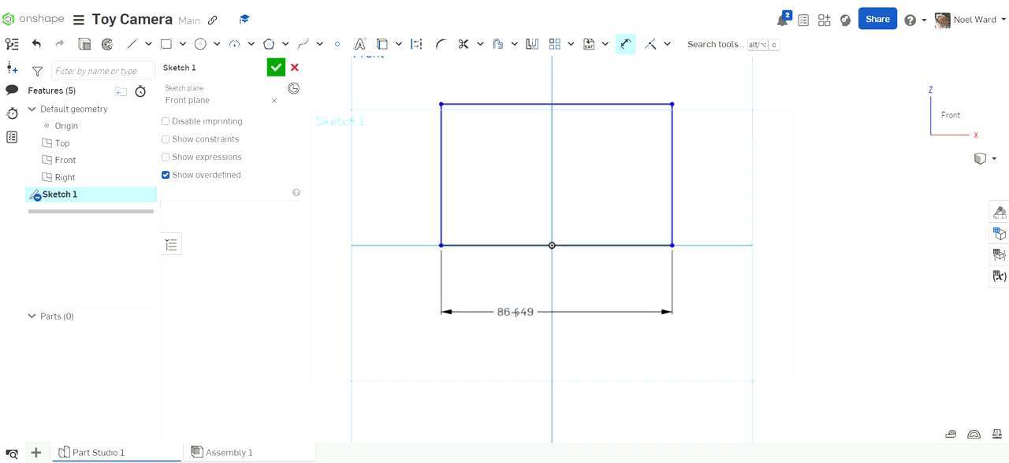
click(515, 312)
text(1)
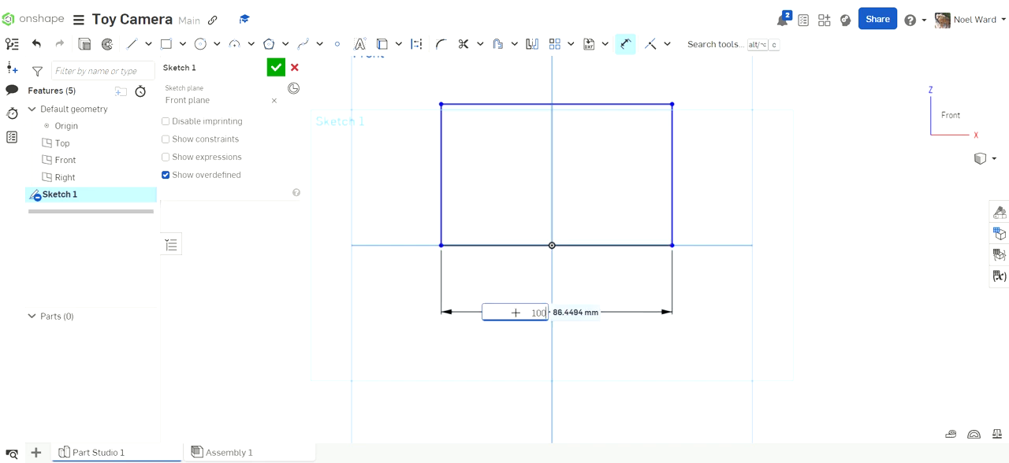
text(00)
key(Return)
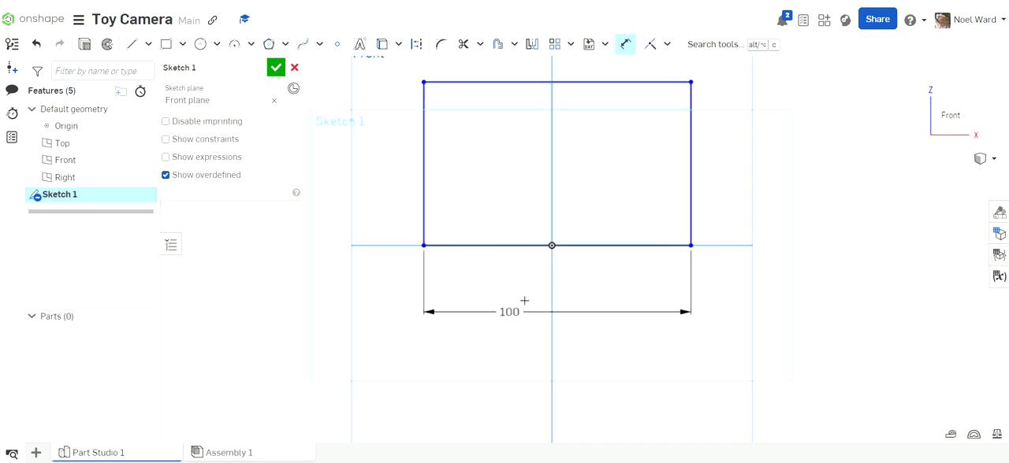
- Dimension the rectangle's height at 75 mm and move the width dimension closer to the bottom edge, centred beneath it
click(424, 165)
click(389, 164)
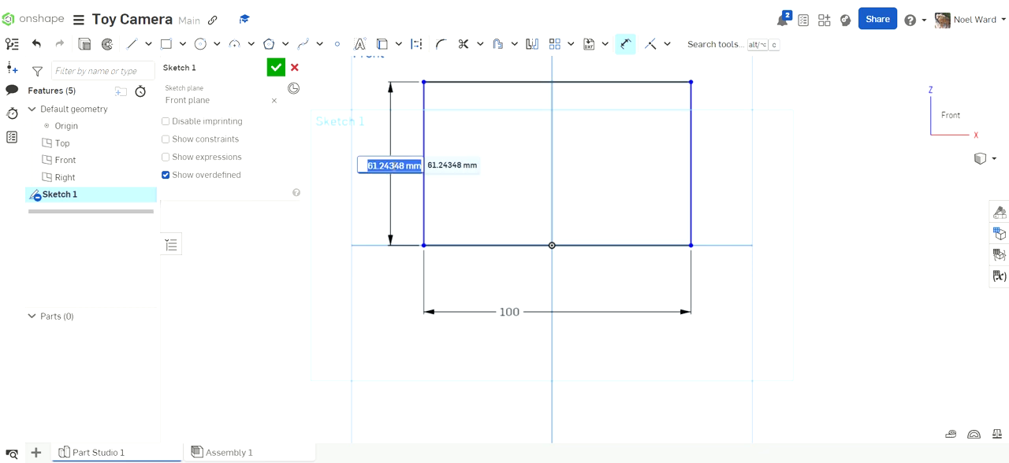
text(75)
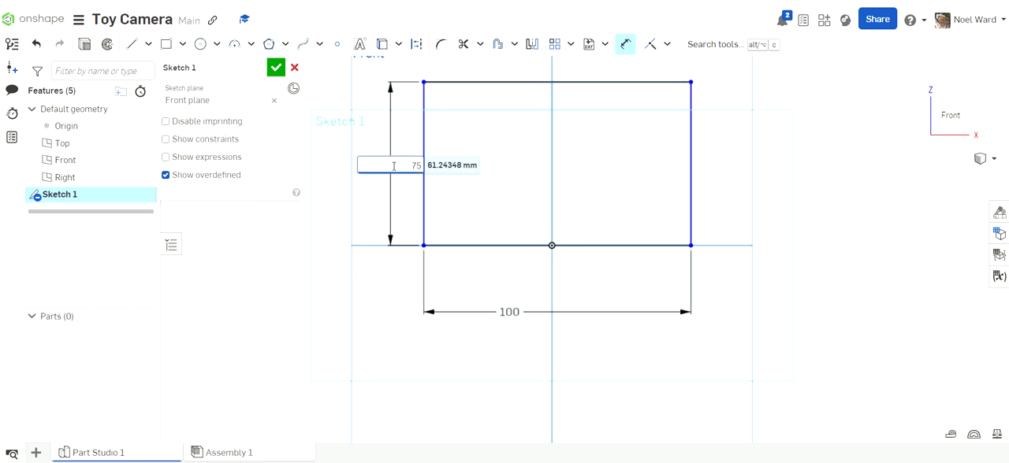
key(Return)
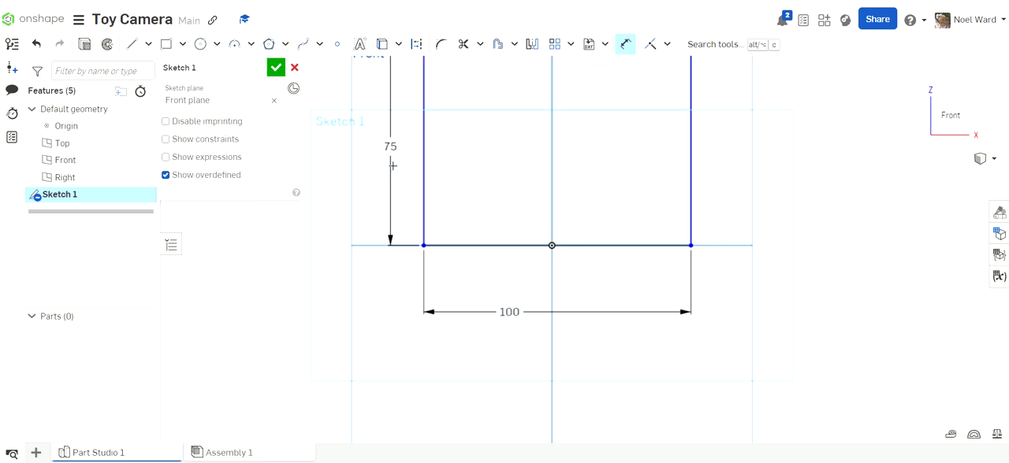
key(f)
scroll(550, 258, up, 4)
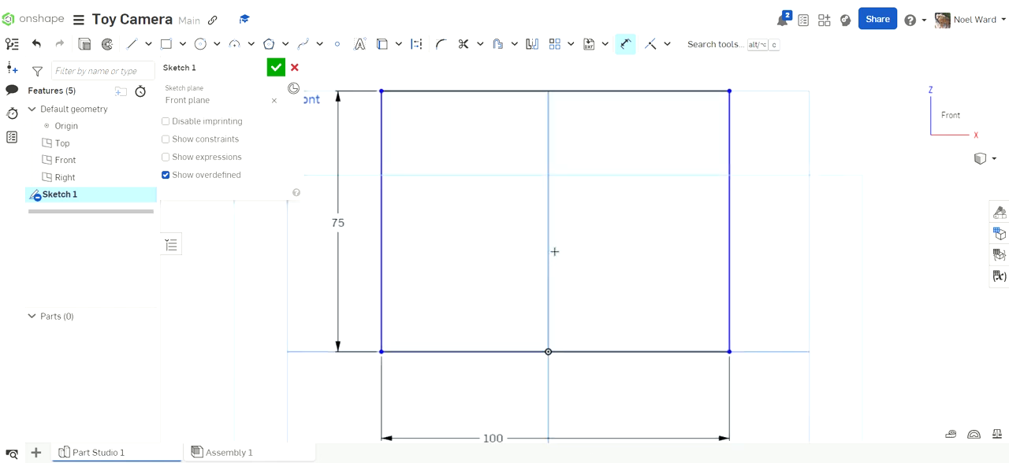
drag(490, 436, 553, 403)
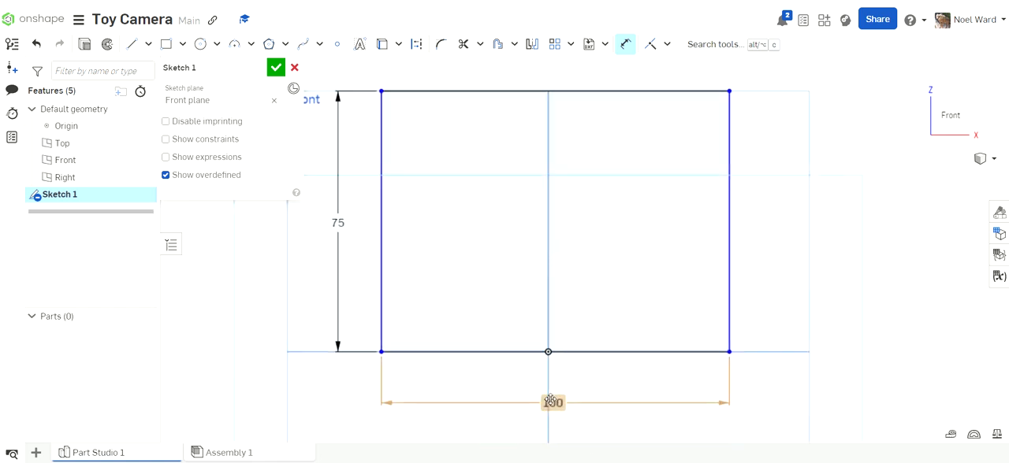
- Check the toy camera reference drawing and change the rectangle's height dimension to 70 mm
key(alt+Tab)
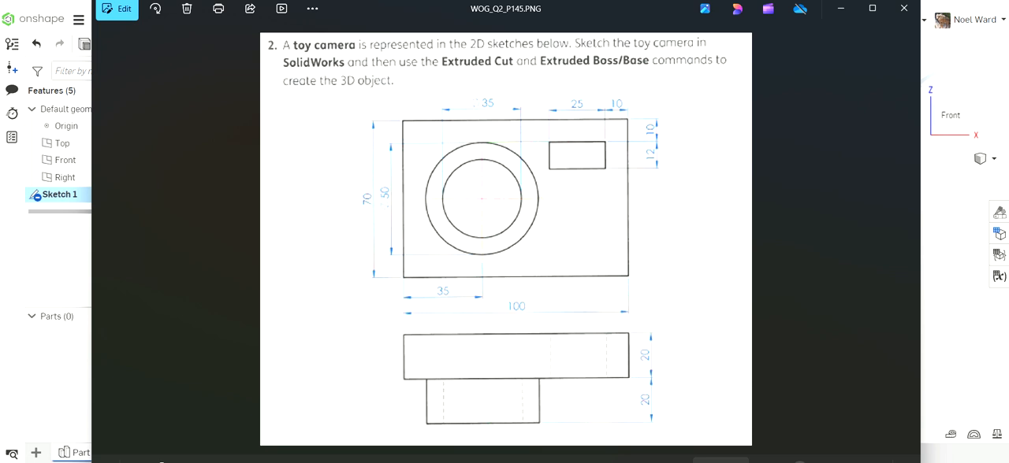
click(643, 459)
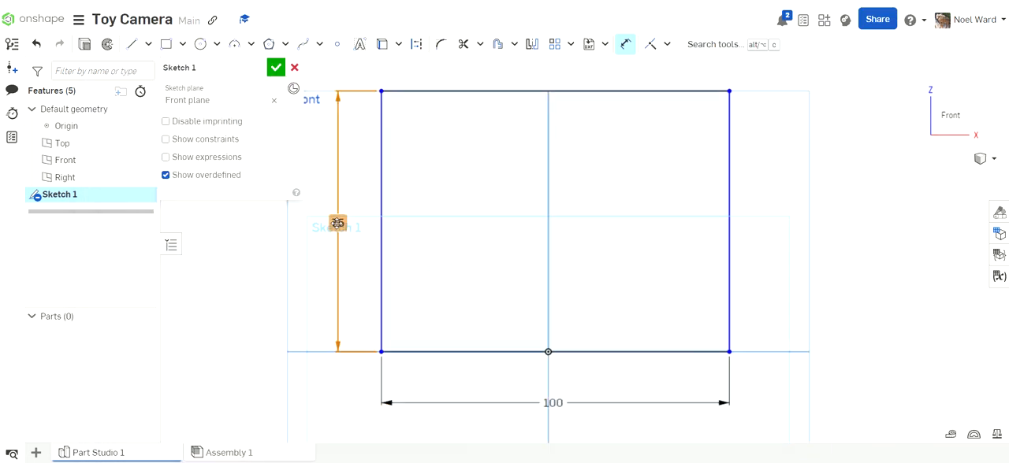
double_click(337, 223)
text(70)
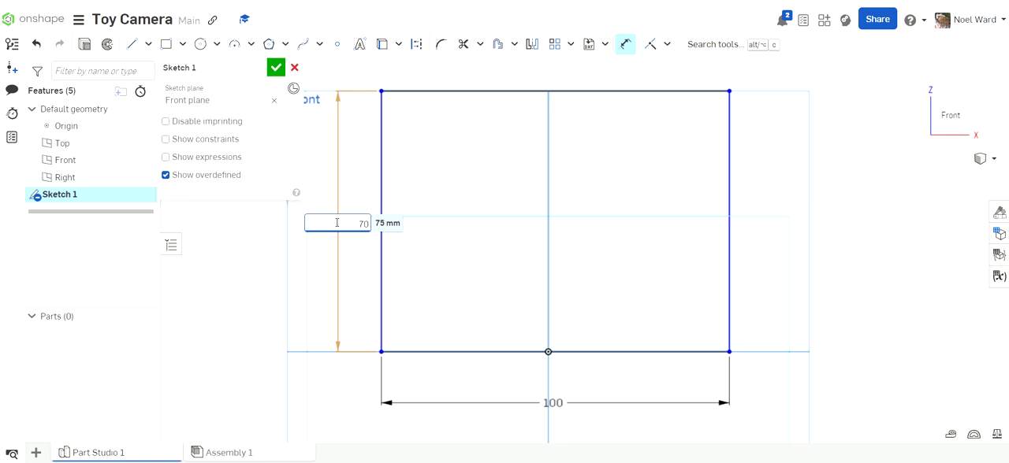
key(Return)
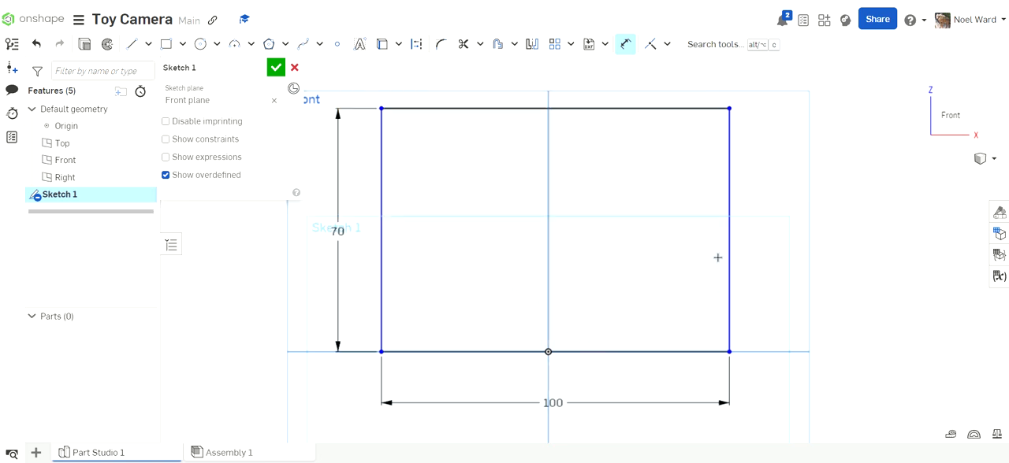
scroll(712, 245, down, 3)
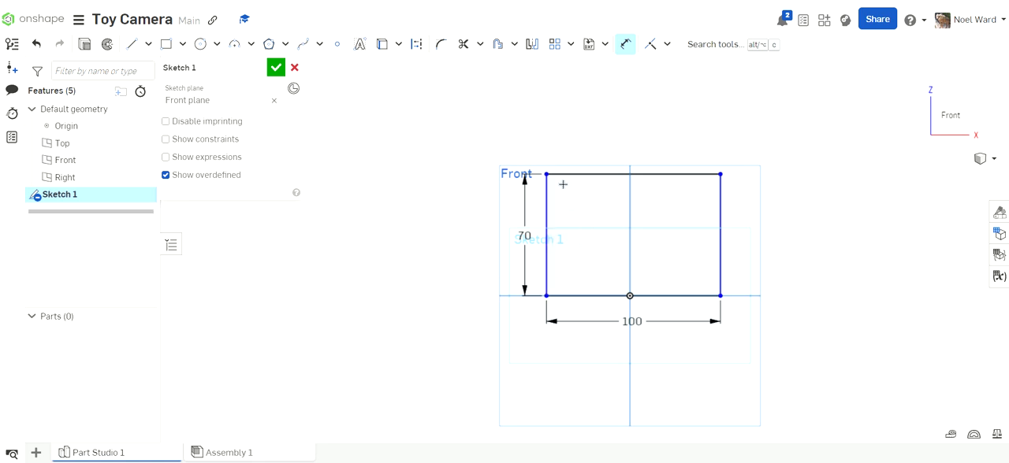
scroll(719, 225, up, 1)
scroll(718, 226, up, 1)
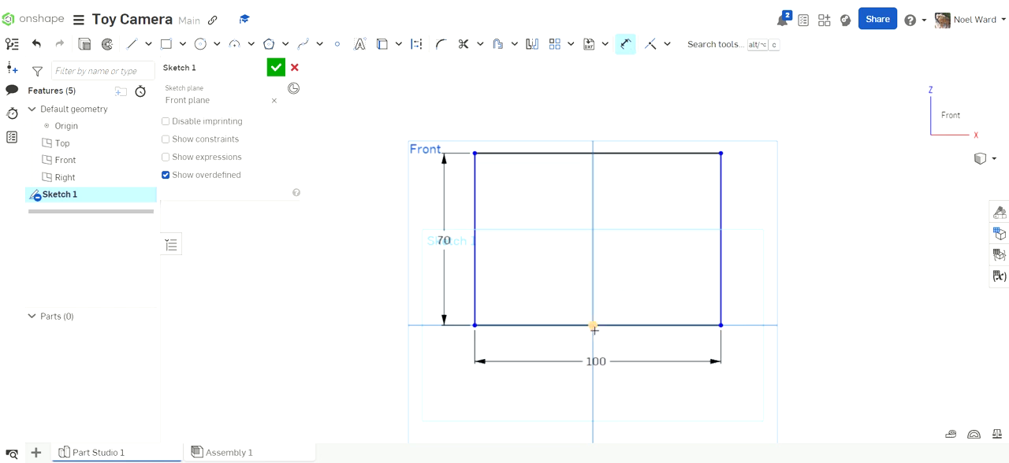
click(719, 310)
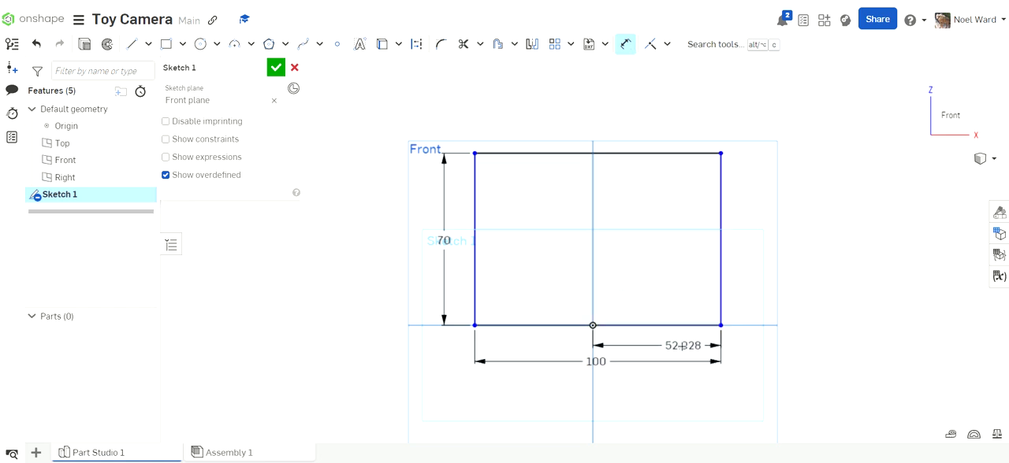
key(Escape)
- Dimension the horizontal distance from the origin to the rectangle's right edge at 50 mm
scroll(668, 349, up, 5)
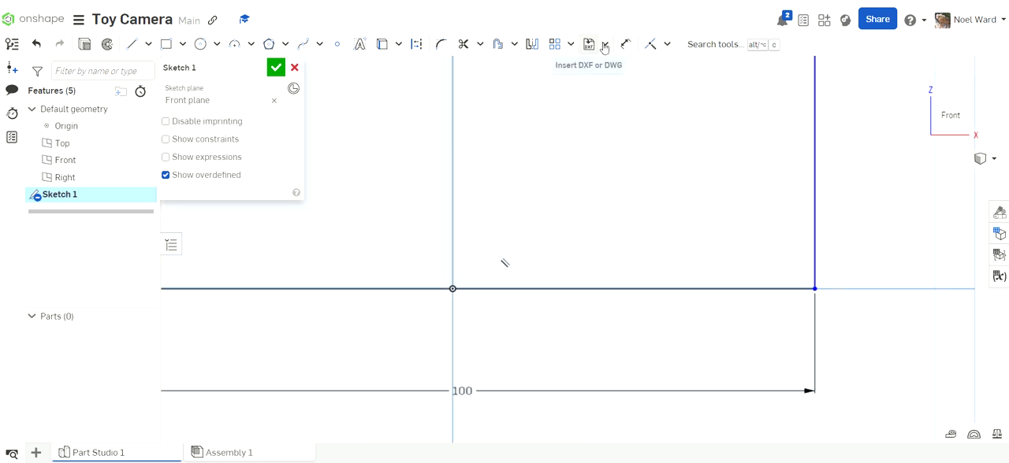
click(627, 45)
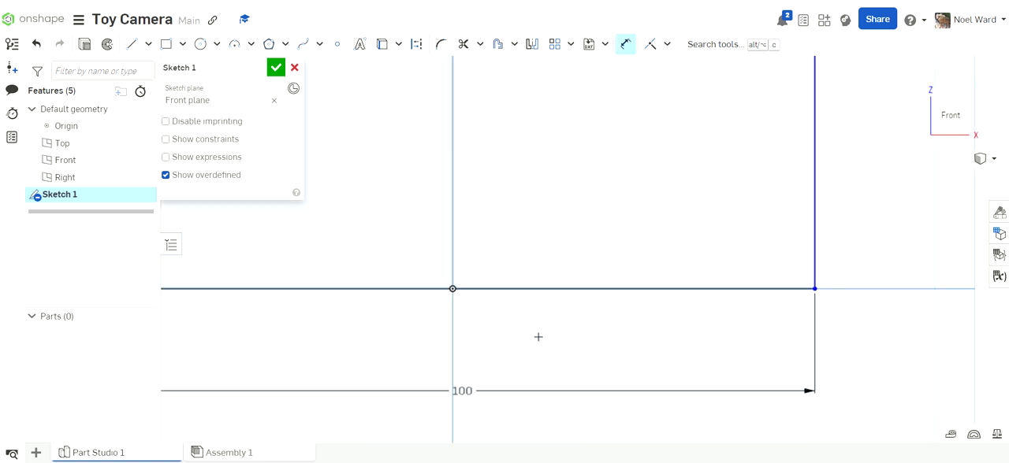
click(454, 290)
click(815, 267)
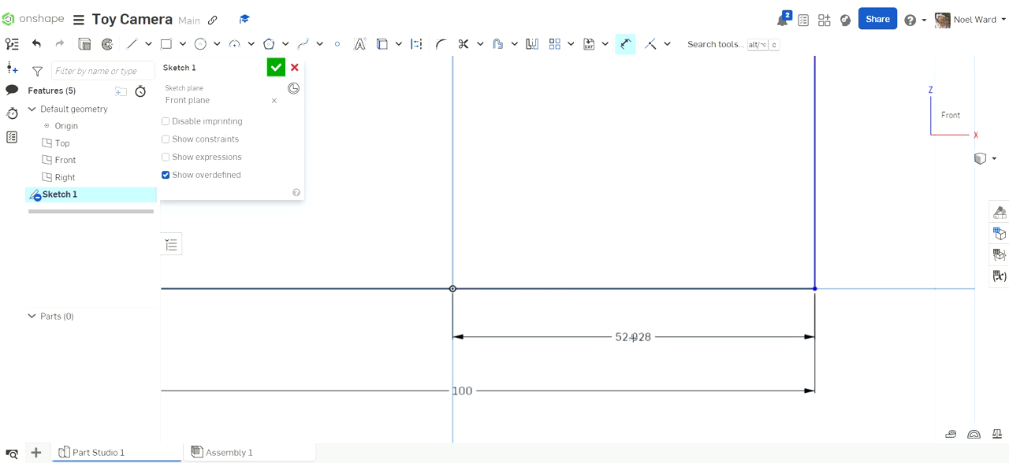
click(633, 337)
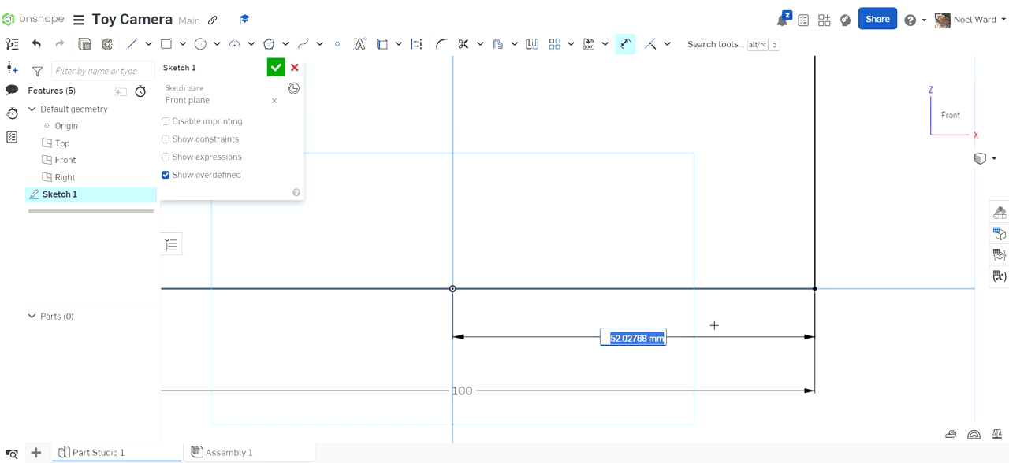
text(50)
key(Return)
scroll(696, 321, down, 5)
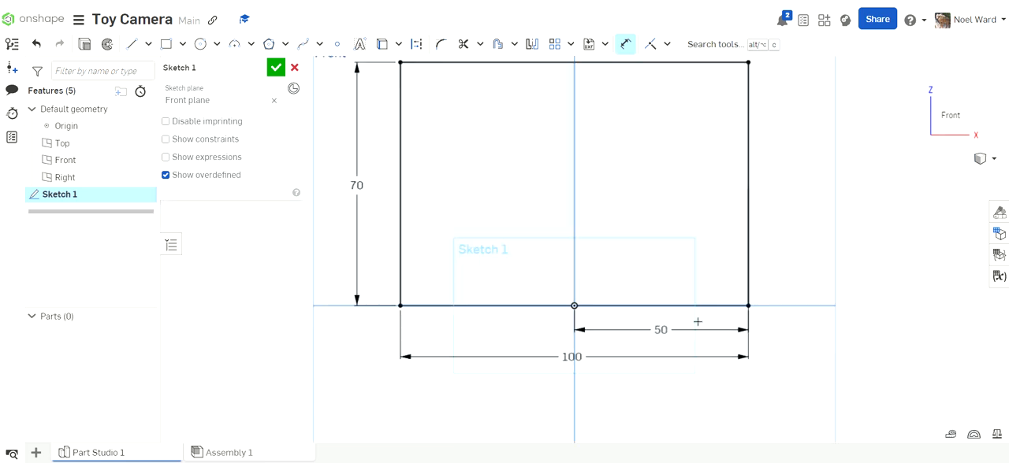
middle_drag(695, 308, 698, 344)
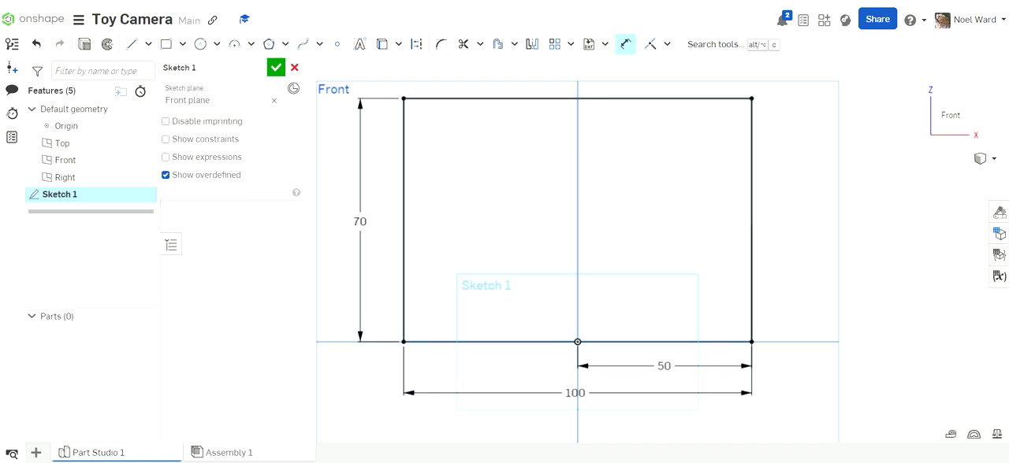
- Check the reference drawing, then sketch a small rectangle in the body's upper right area and shrink it to about 21 by 8 mm
click(666, 462)
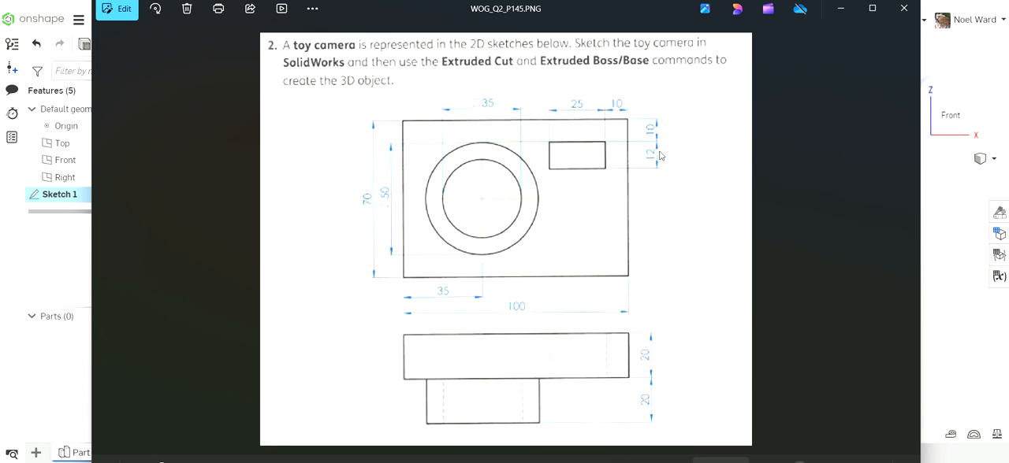
click(668, 462)
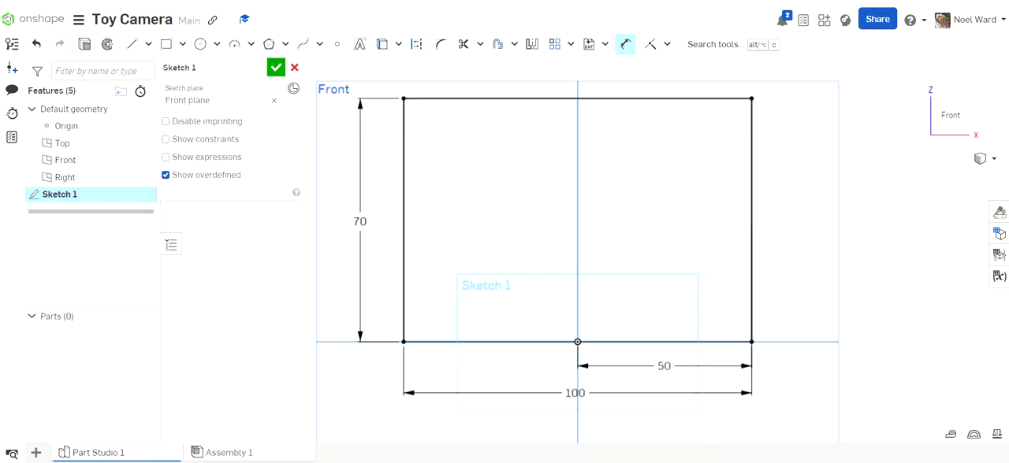
click(166, 45)
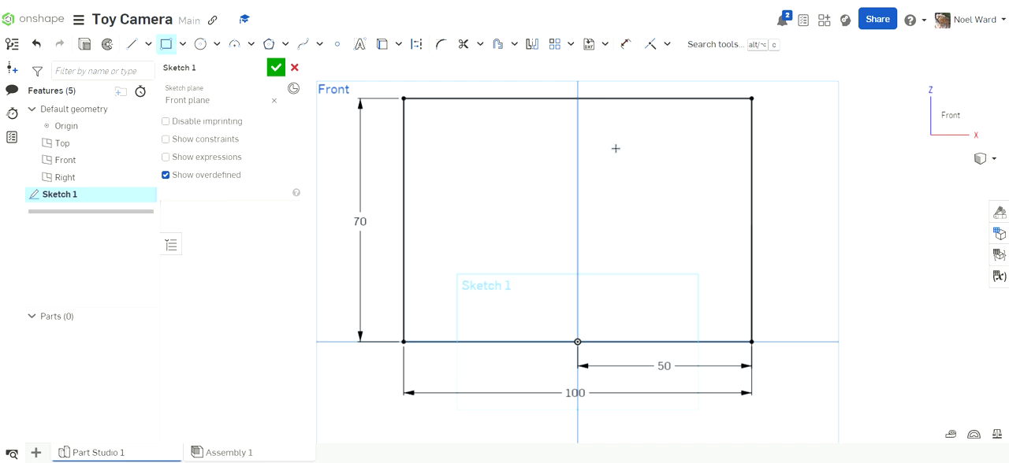
click(607, 147)
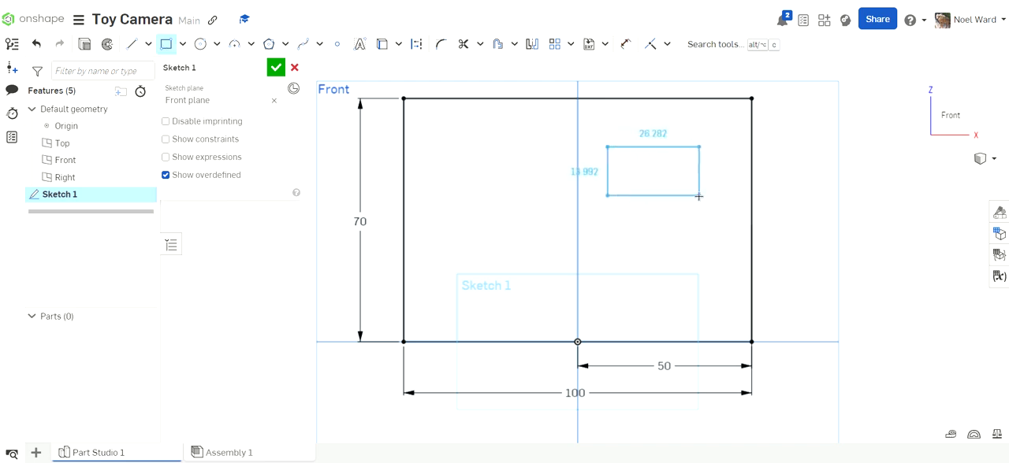
click(699, 195)
key(Escape)
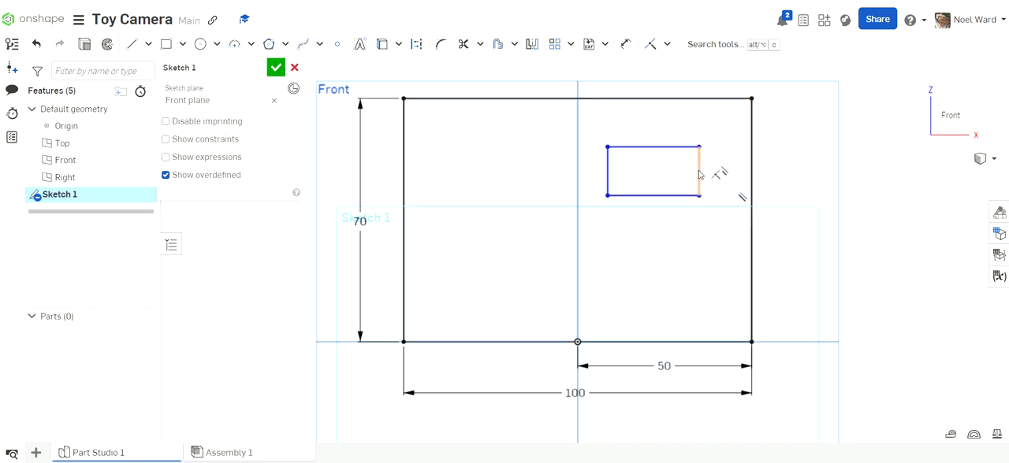
drag(699, 174, 667, 180)
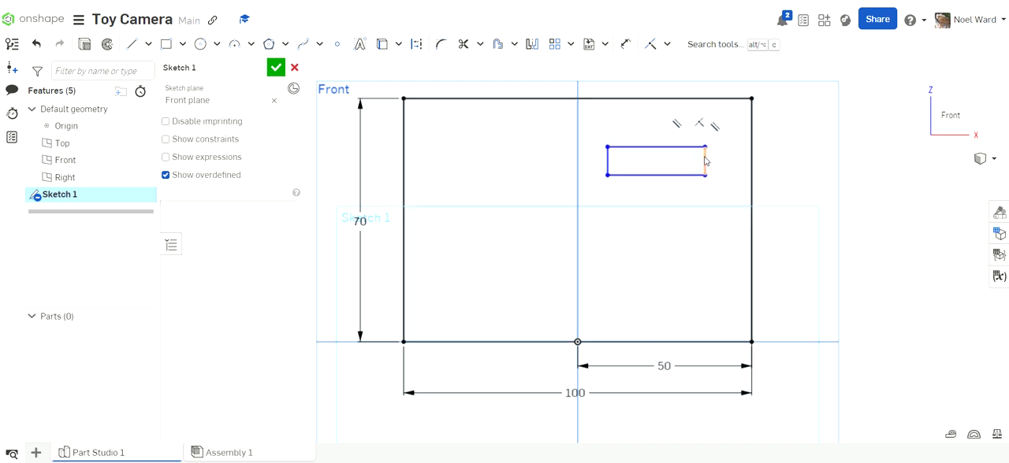
drag(705, 161, 681, 161)
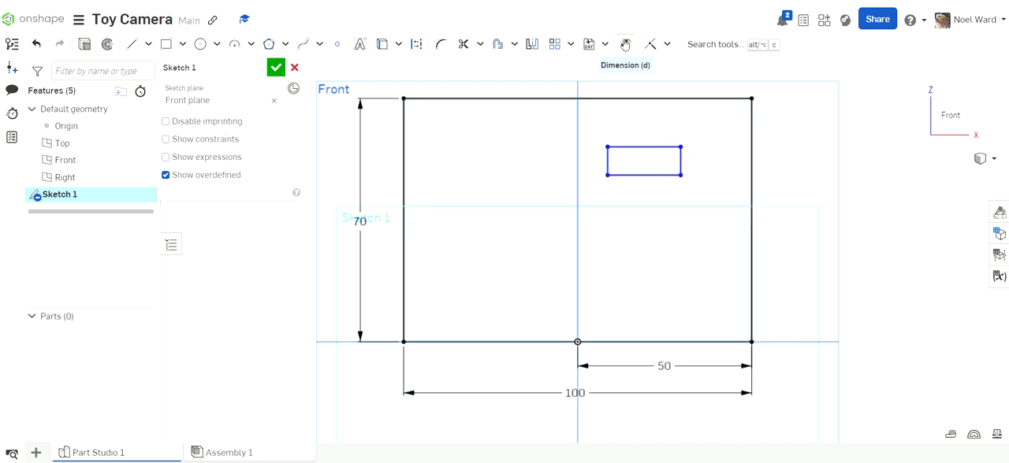
- Dimension the small rectangle's bottom edge at 25 mm, placing the dimension just below it
click(625, 45)
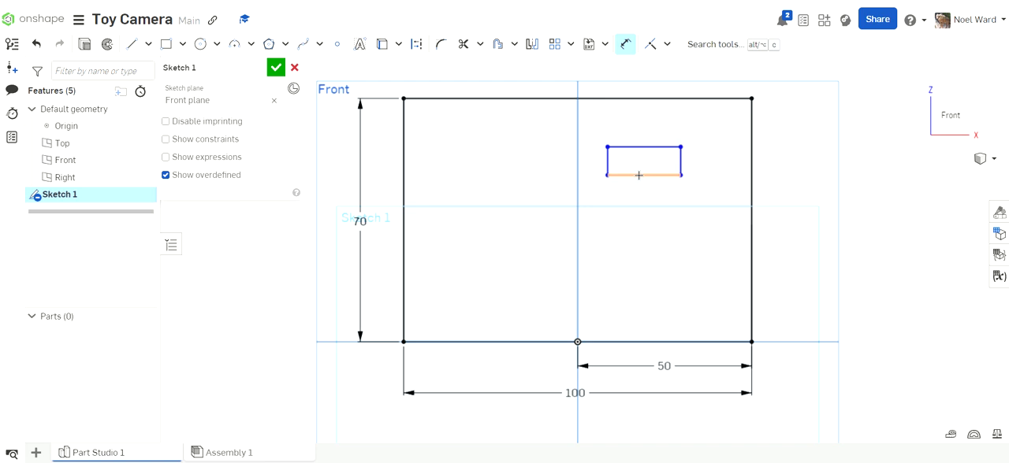
click(639, 175)
click(643, 202)
text(2)
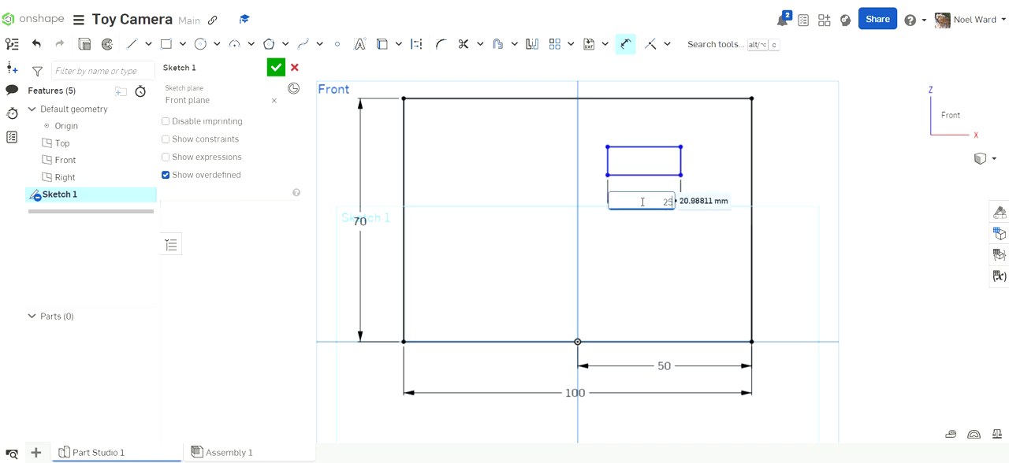
text(5)
key(Return)
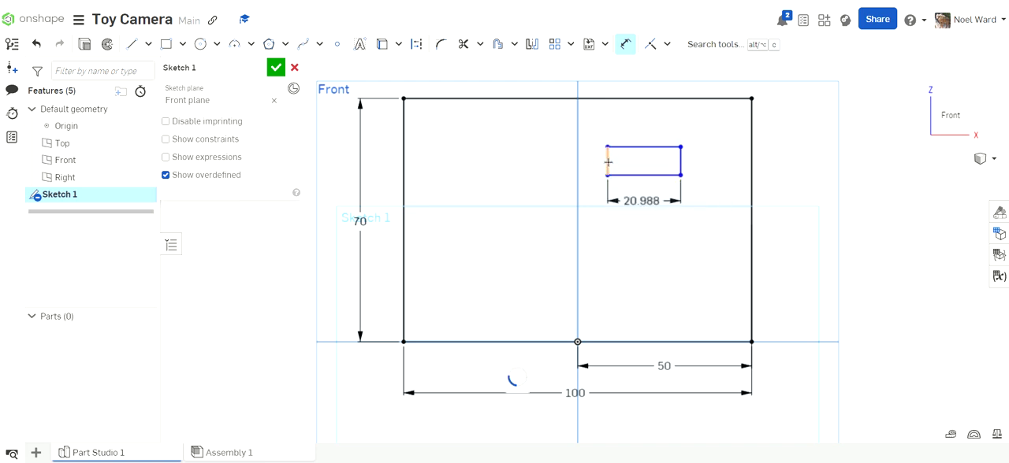
- Dimension the small rectangle's left edge at 12 mm
click(608, 162)
click(545, 164)
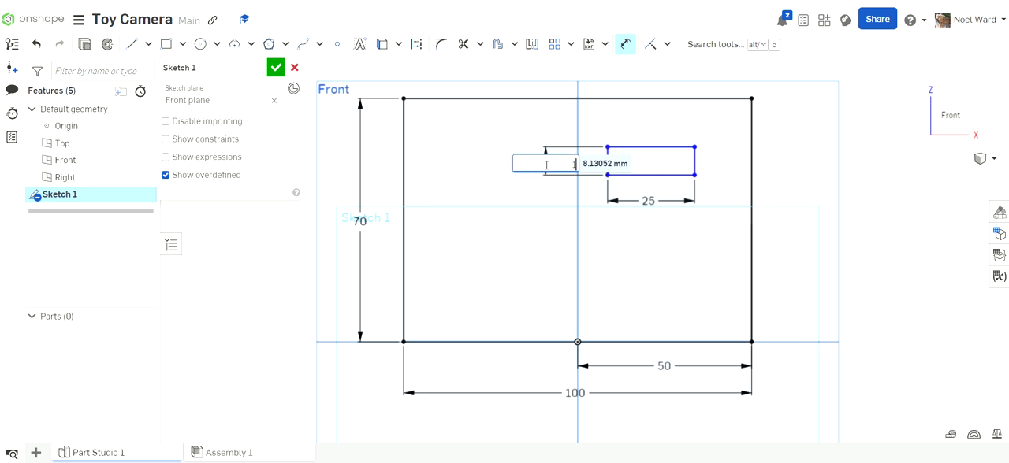
text(12)
key(Return)
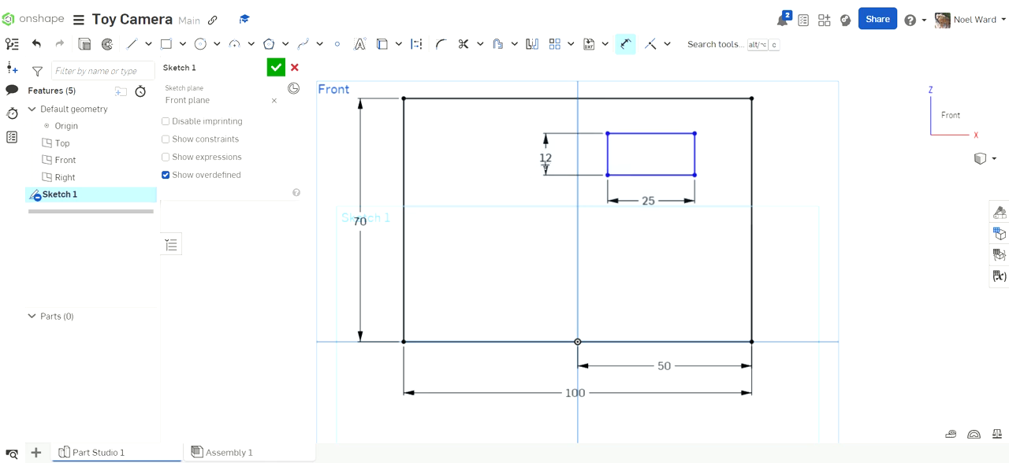
- Dimension the vertical distance between the body's top edge and the small rectangle's top edge at 10 mm
click(677, 99)
click(677, 132)
click(499, 118)
text(10)
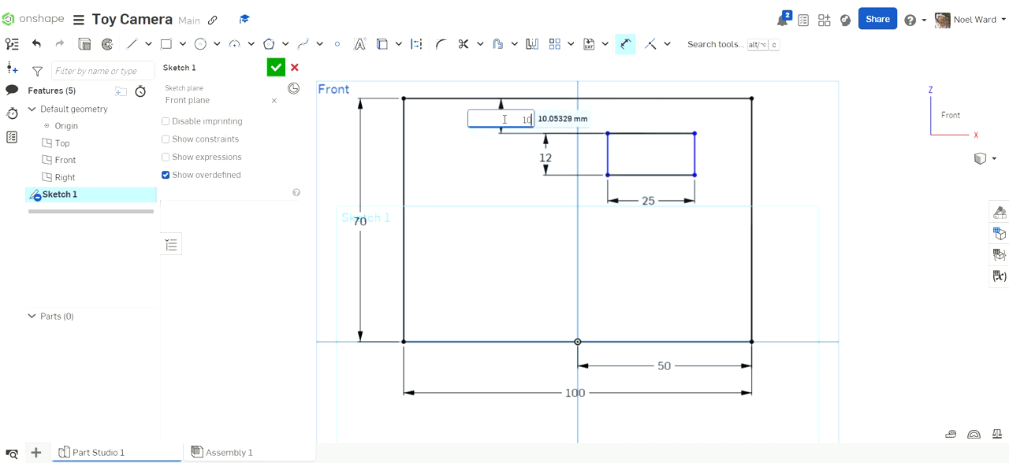
key(Return)
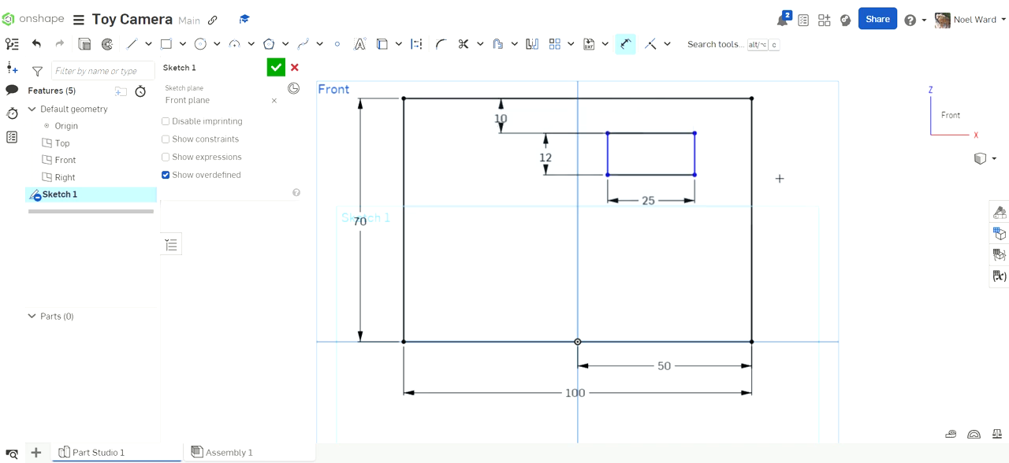
- Dimension the horizontal distance from the small rectangle's right edge to the body's right edge at 10 mm
scroll(778, 178, up, 2)
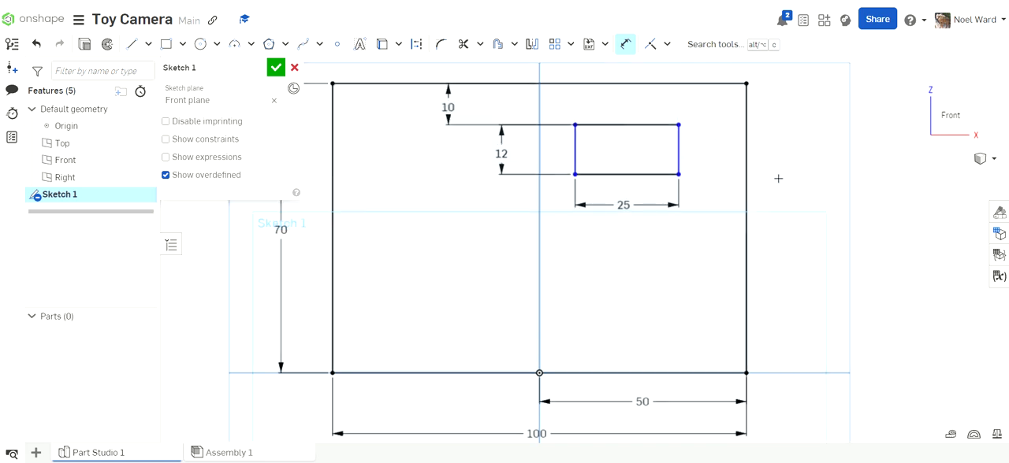
click(677, 149)
click(745, 138)
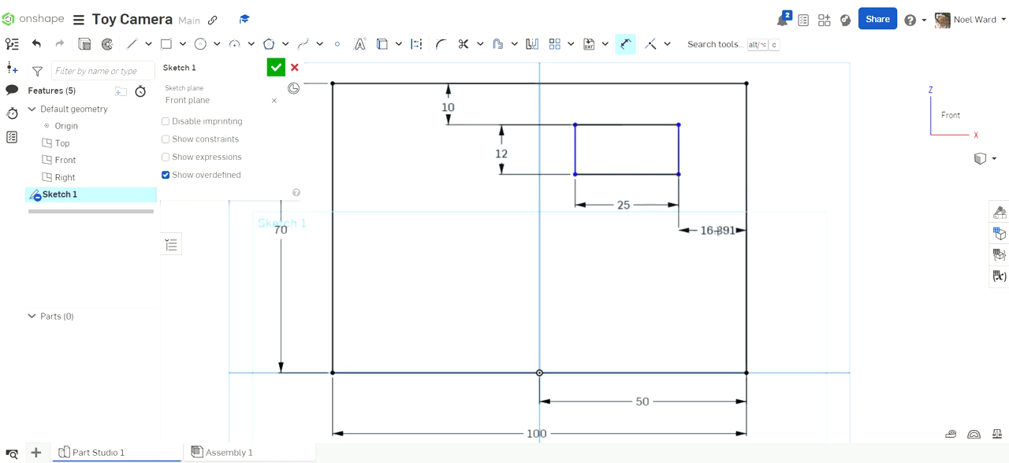
click(717, 230)
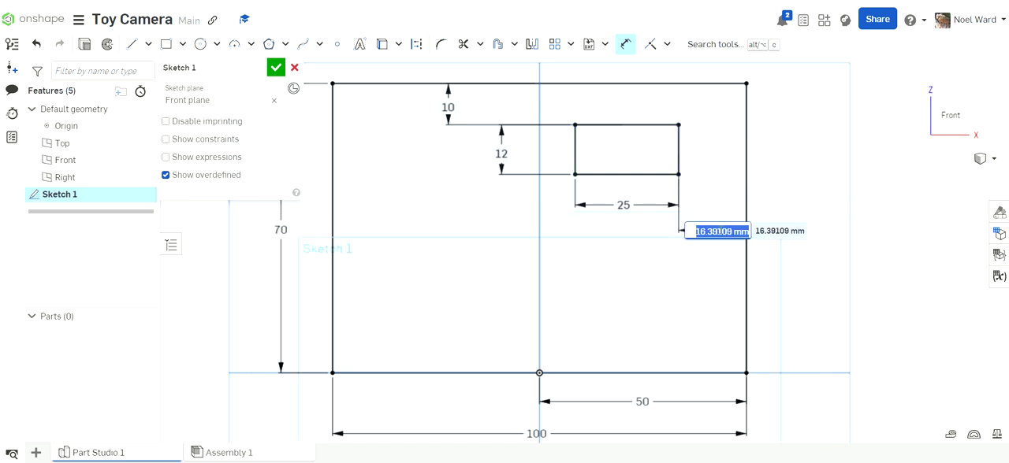
key(Return)
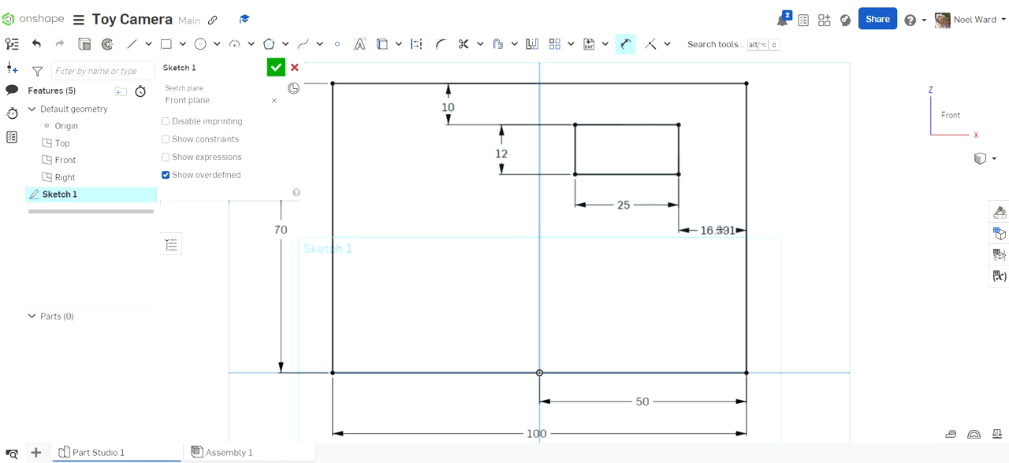
double_click(723, 230)
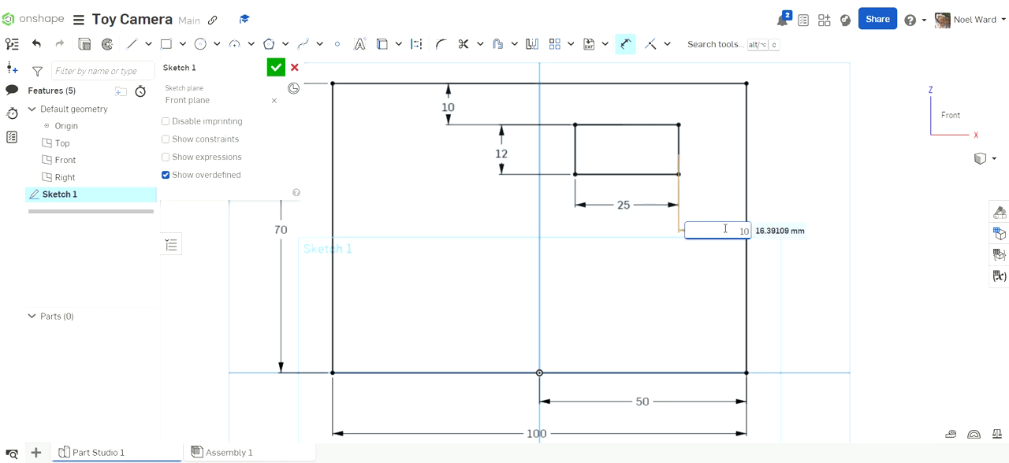
key(Return)
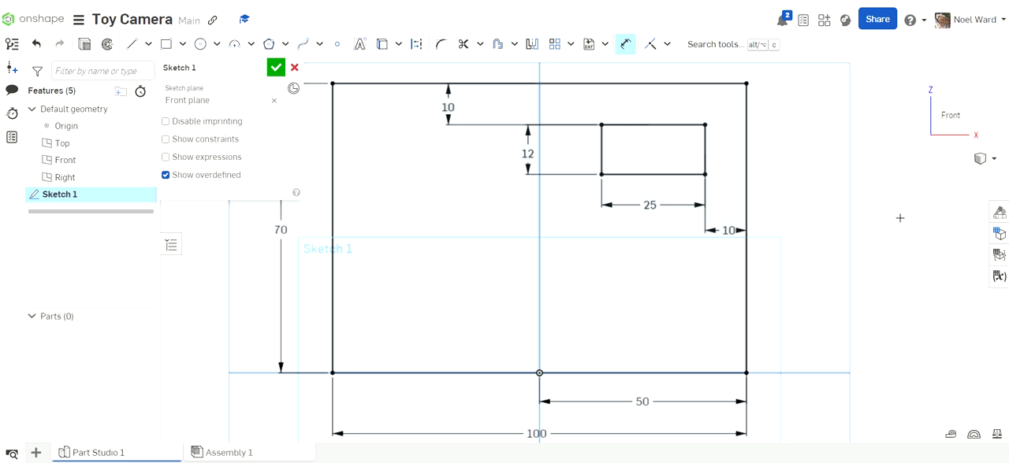
- Line up the small rectangle's 10 and 12 mm vertical dimensions and its 25 and 10 mm horizontal dimensions, and check the reference drawing
drag(446, 107, 568, 107)
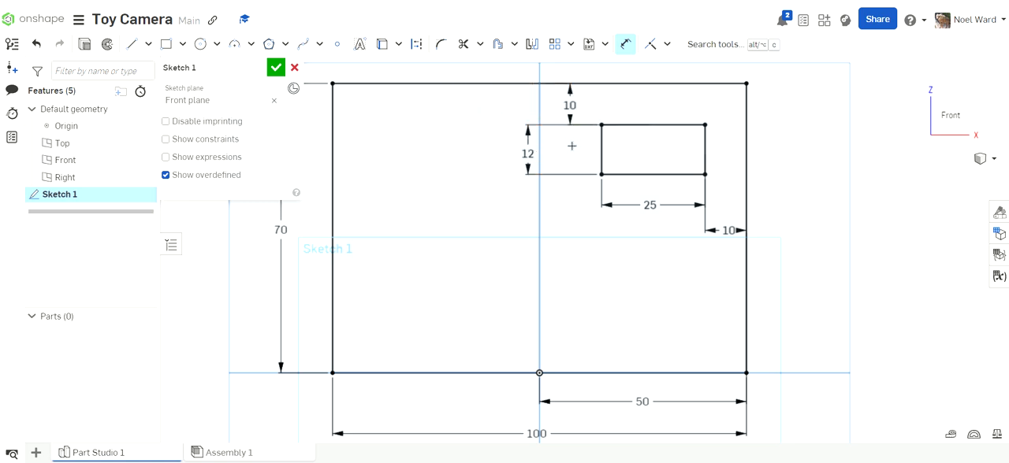
drag(528, 154, 568, 148)
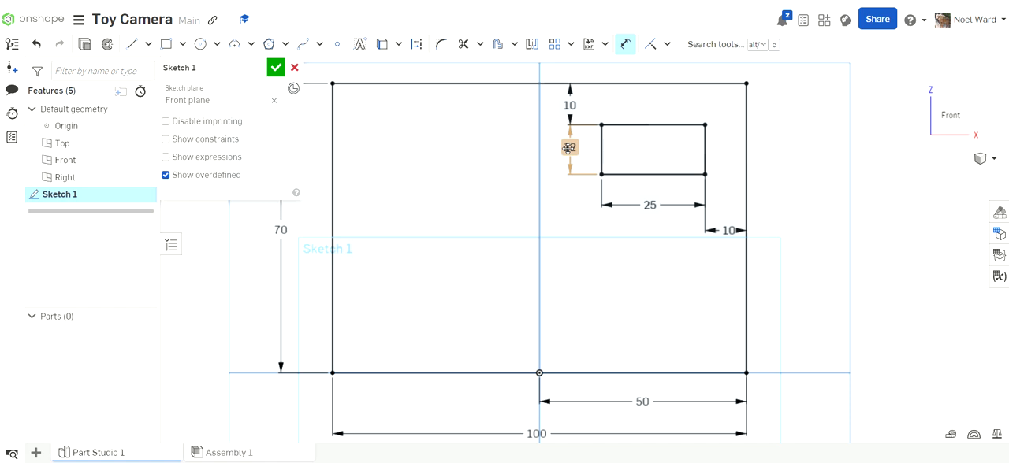
drag(727, 229, 725, 206)
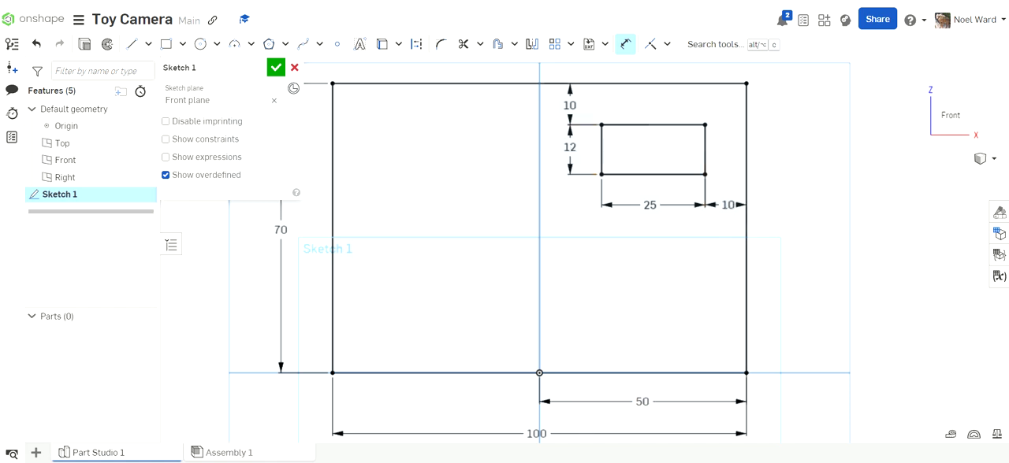
key(alt+Tab)
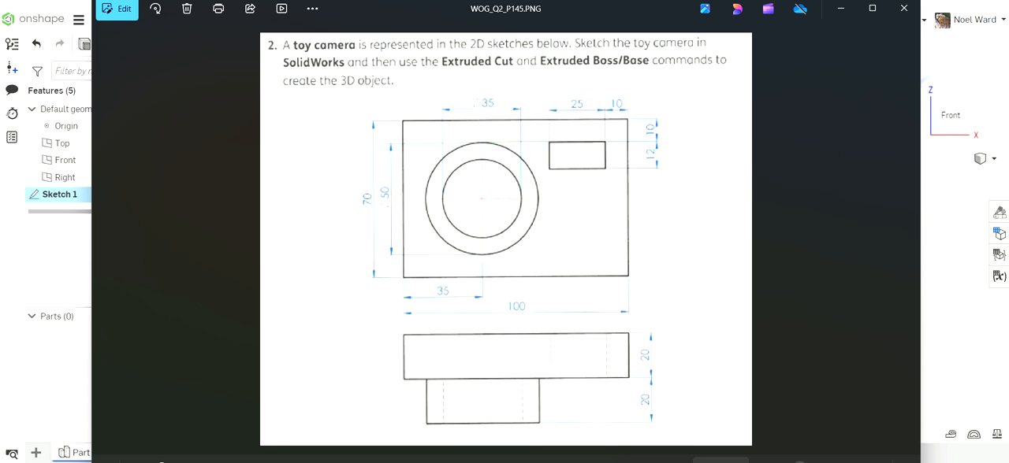
key(alt+Tab)
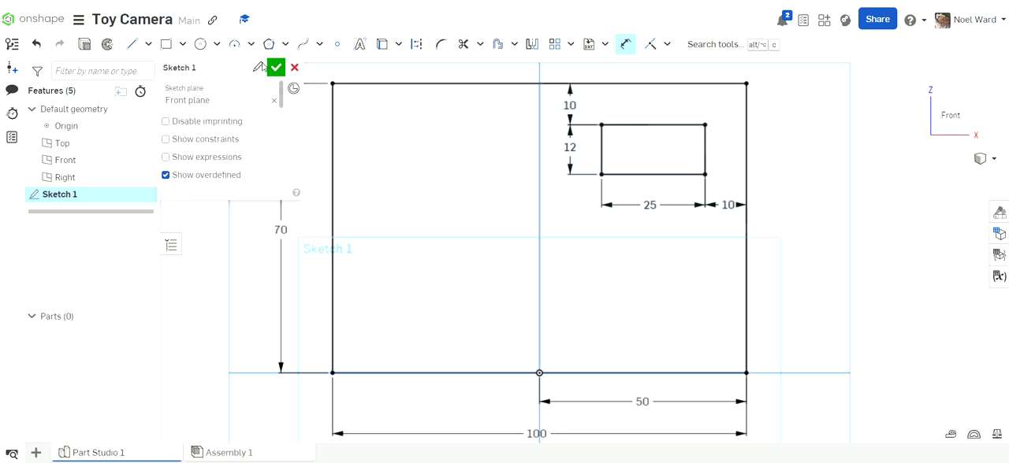
- Rename the sketch as Sketch Body and finish it
click(203, 68)
click(202, 69)
key(BackSpace)
text(B)
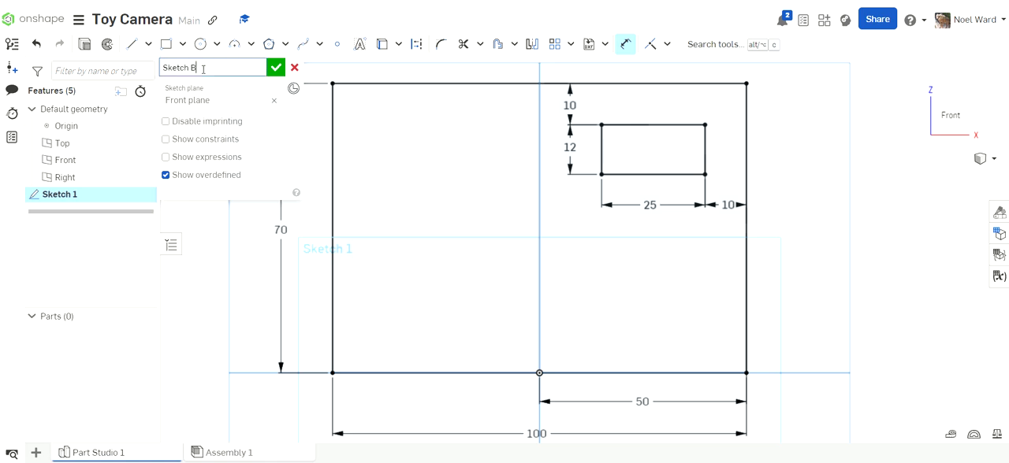
text(ody)
click(277, 69)
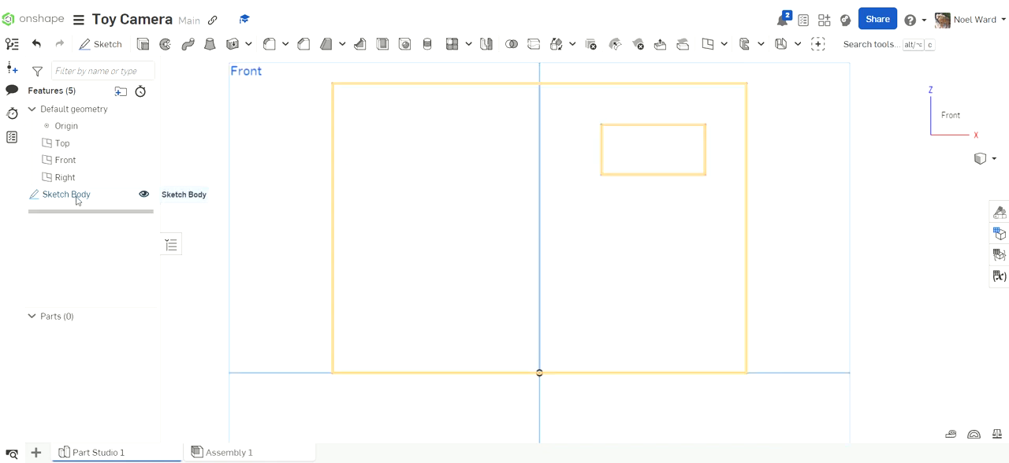
- Start a new solid extrusion of the Sketch Body region surrounding the small rectangle, leaving the small rectangle open
right_drag(530, 249, 510, 263)
scroll(520, 259, up, 2)
scroll(524, 260, down, 4)
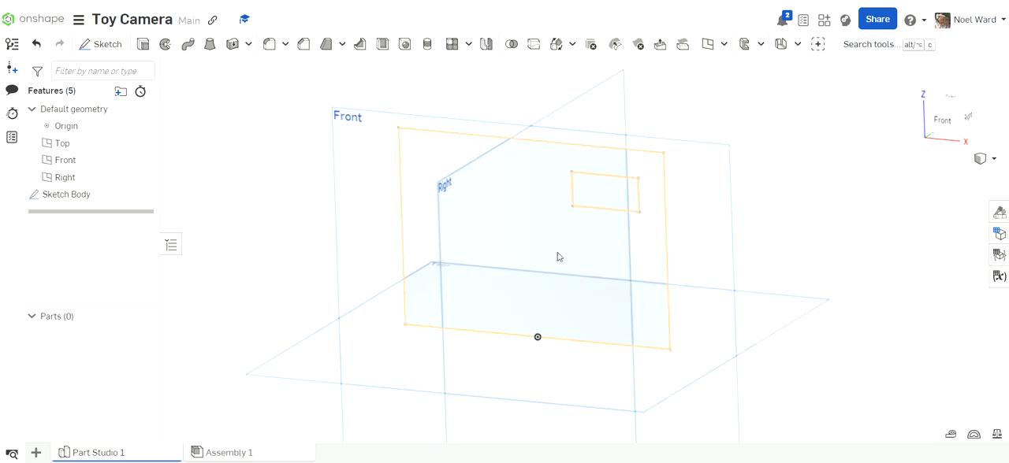
scroll(583, 260, up, 2)
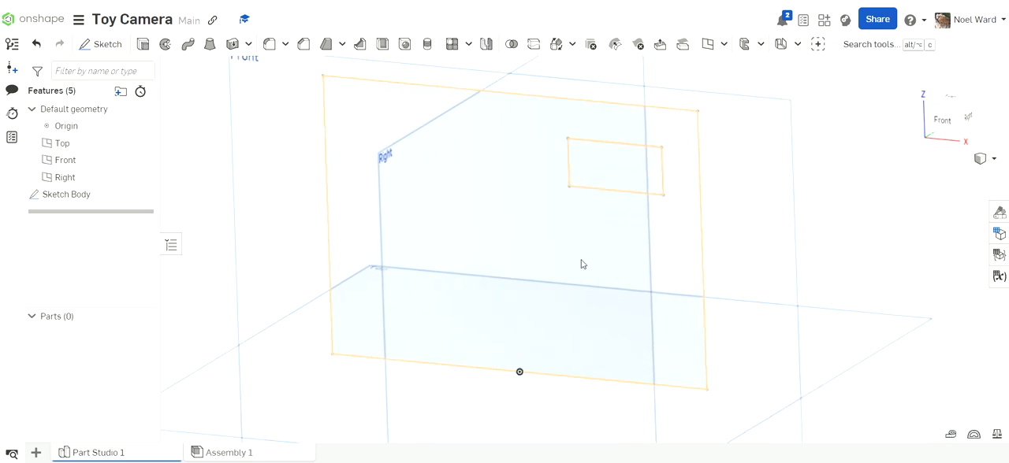
scroll(582, 264, down, 2)
mouse_move(580, 258)
right_down()
mouse_move(577, 223)
mouse_move(583, 257)
right_up()
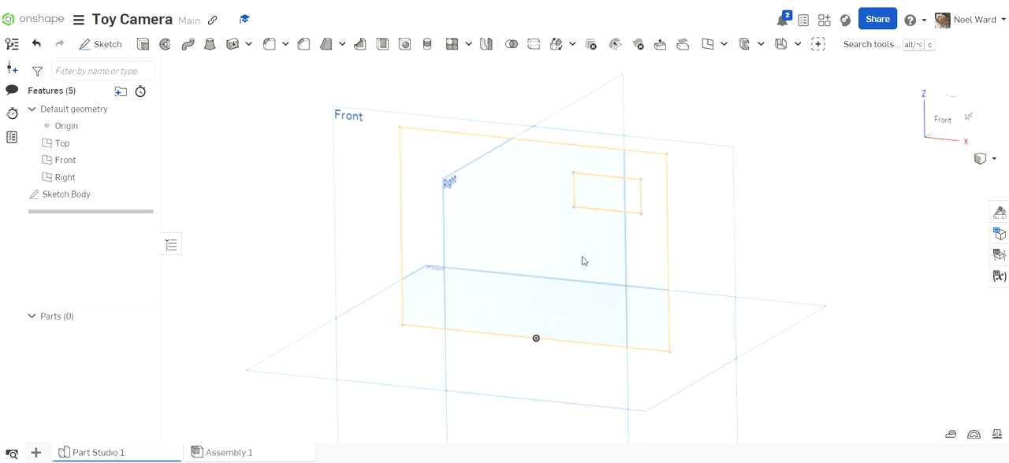
click(433, 167)
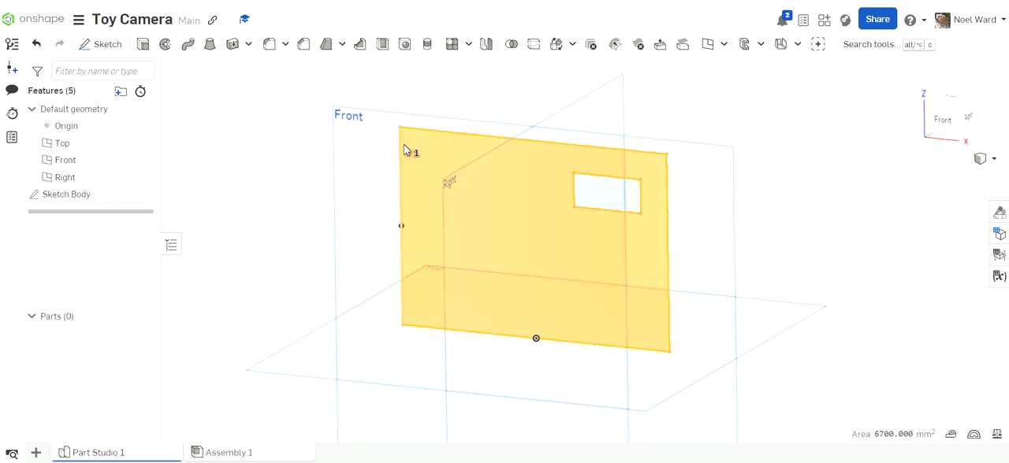
click(144, 46)
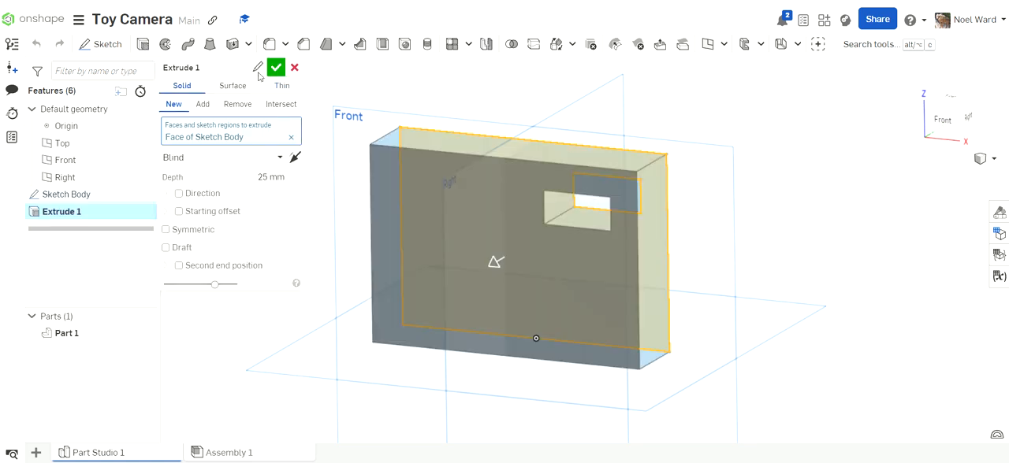
- Rename the body's extrusion as Extrude Body
click(258, 69)
click(218, 67)
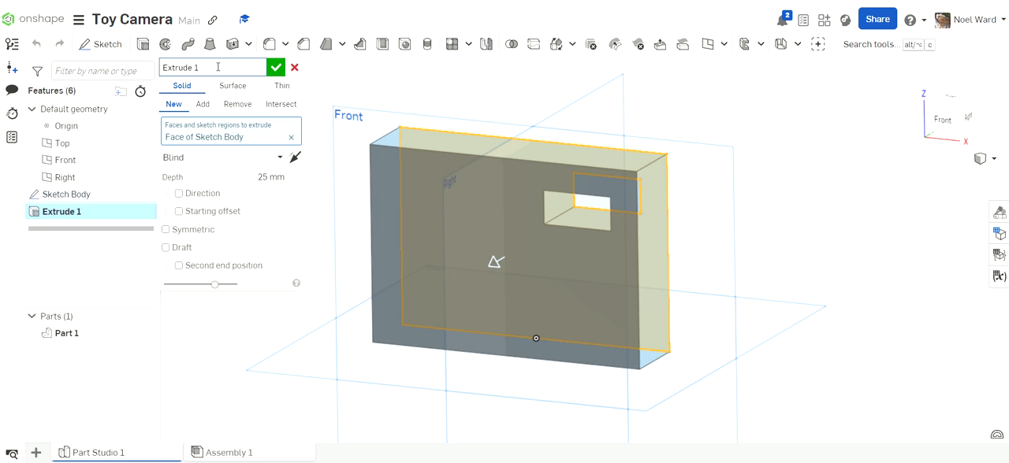
key(BackSpace)
text(Body)
- Set the body extrusion's depth to 20 mm and finish it as a new part
click(268, 179)
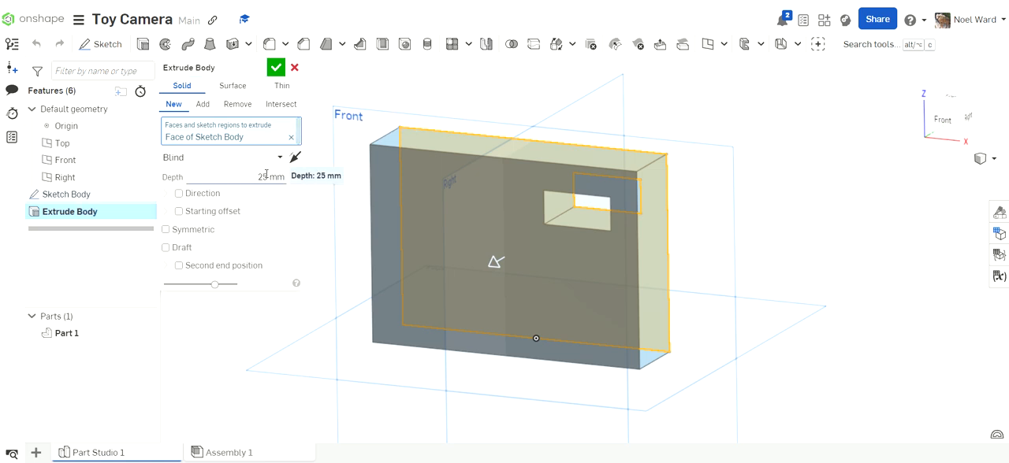
text(20)
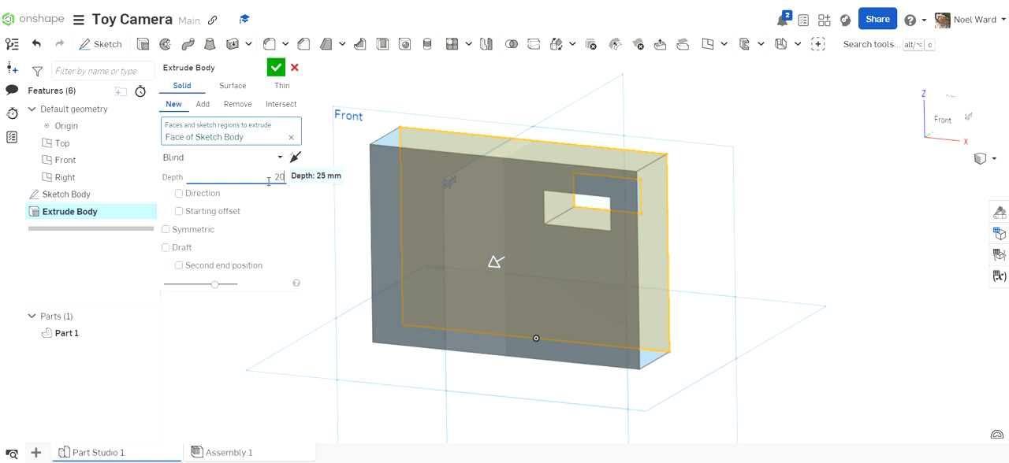
key(Return)
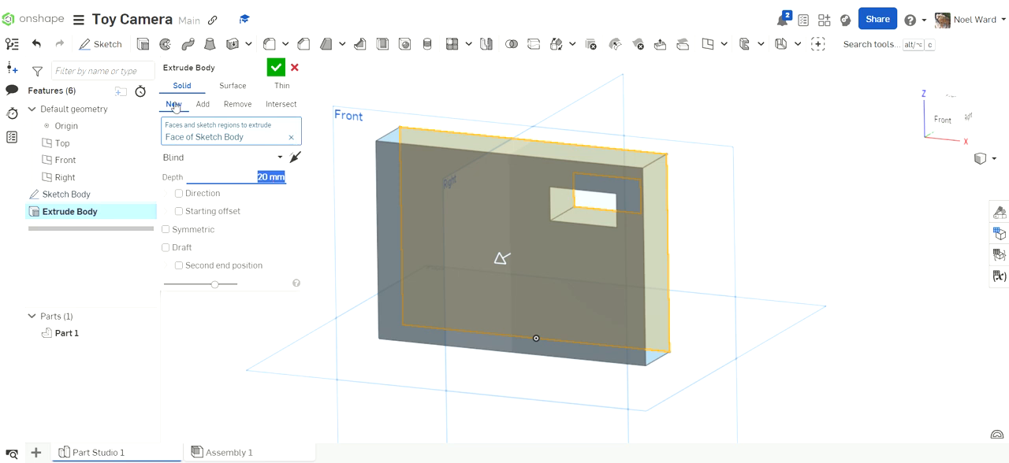
click(275, 68)
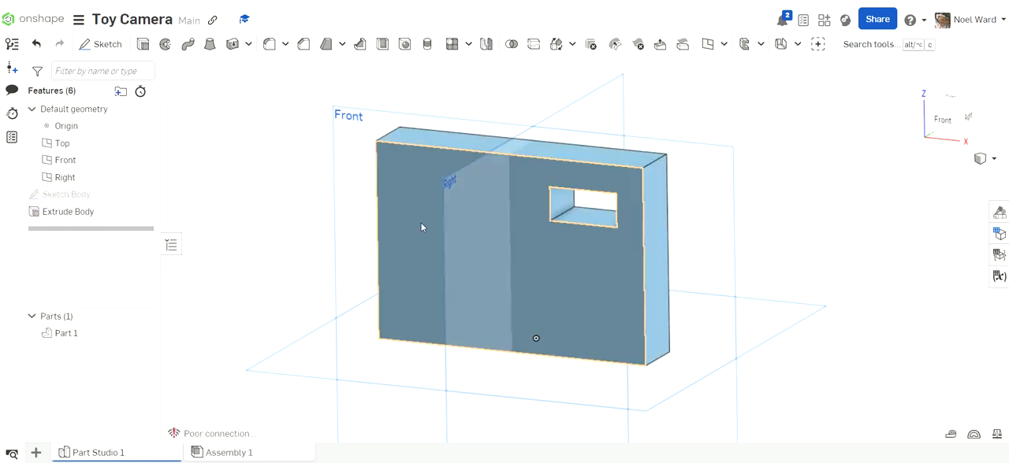
- Check the lens circles in the reference drawing, then start a sketch on the camera body's front face, viewed straight on
mouse_move(417, 217)
right_down()
mouse_move(434, 179)
mouse_move(433, 220)
mouse_move(423, 210)
right_up()
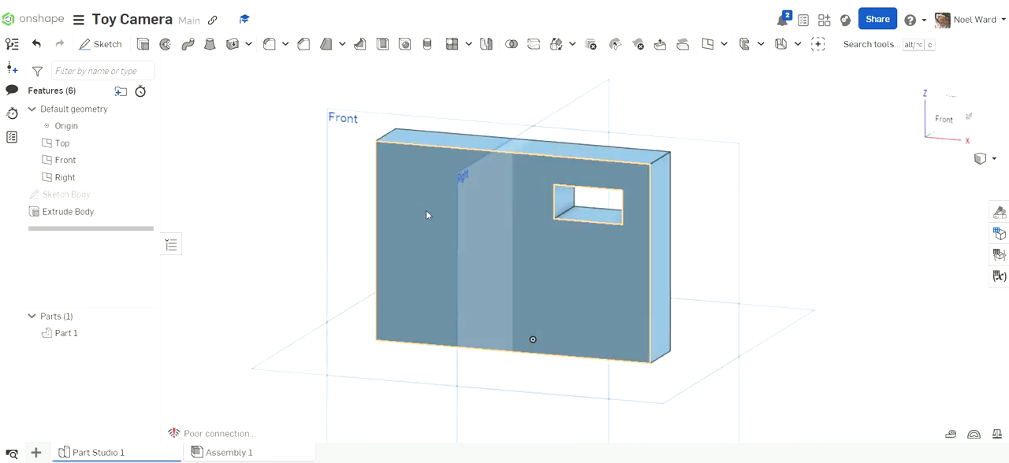
mouse_move(665, 462)
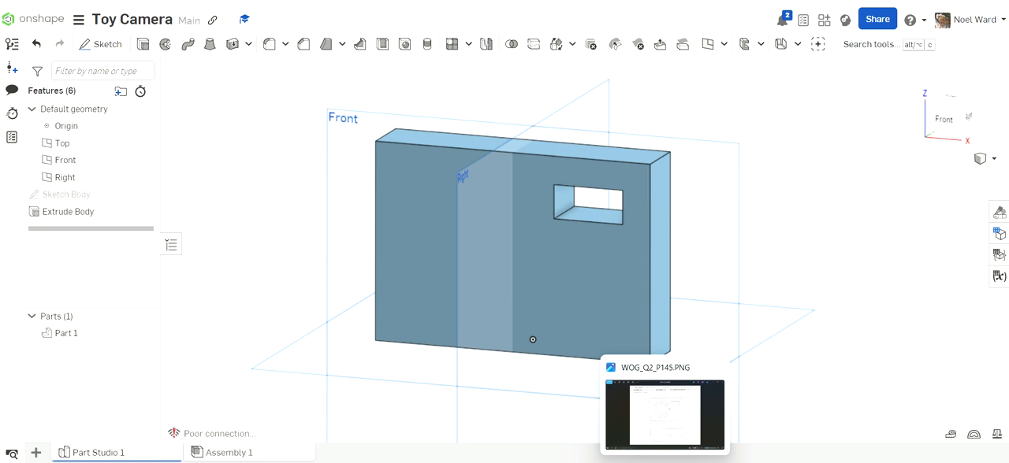
click(664, 414)
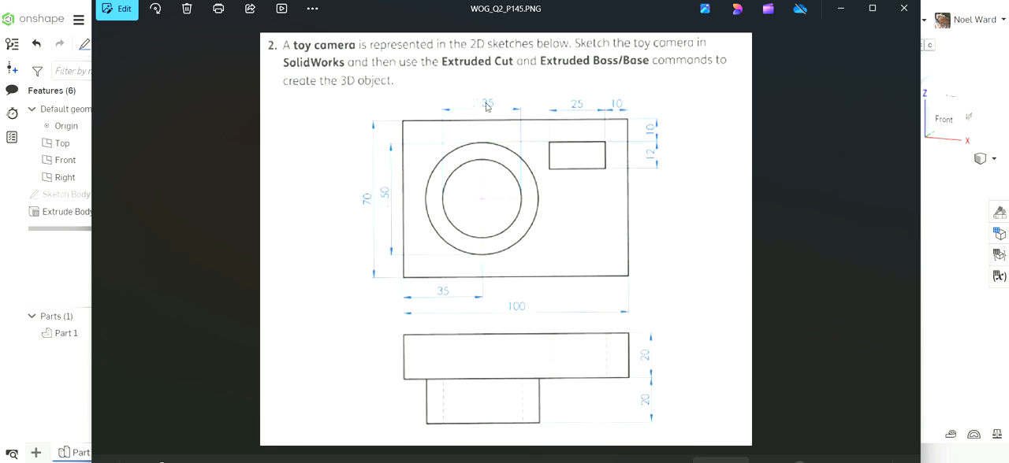
mouse_move(666, 462)
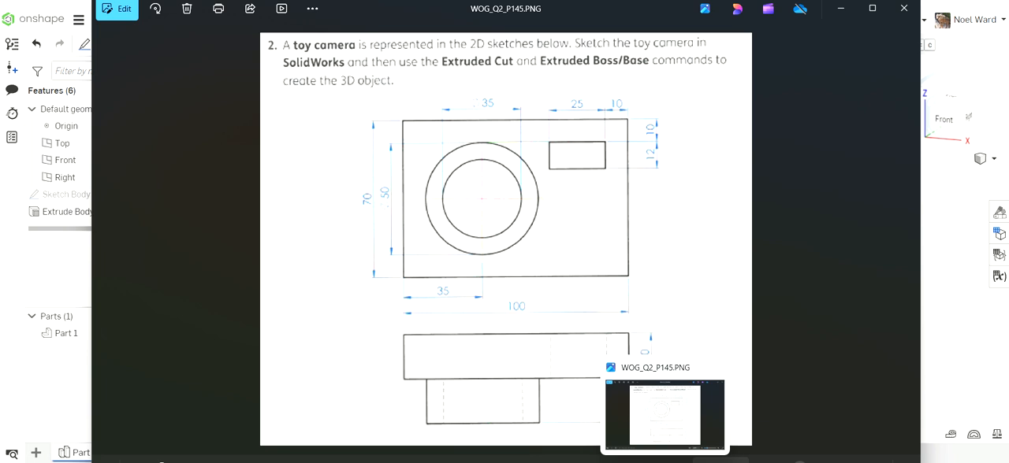
click(666, 462)
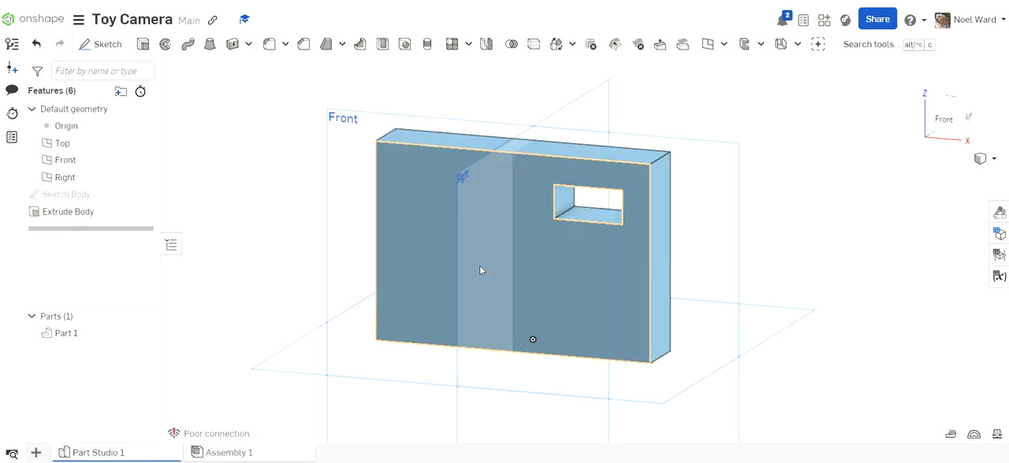
scroll(402, 201, up, 3)
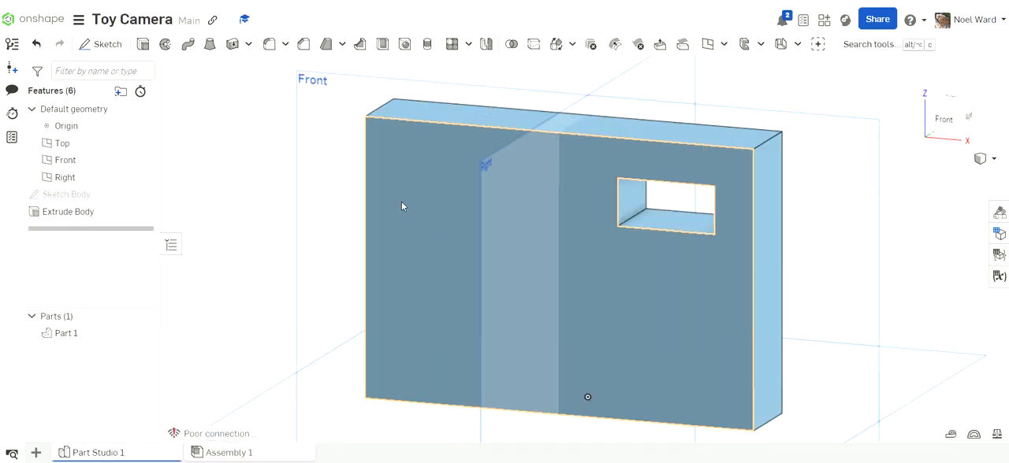
click(104, 46)
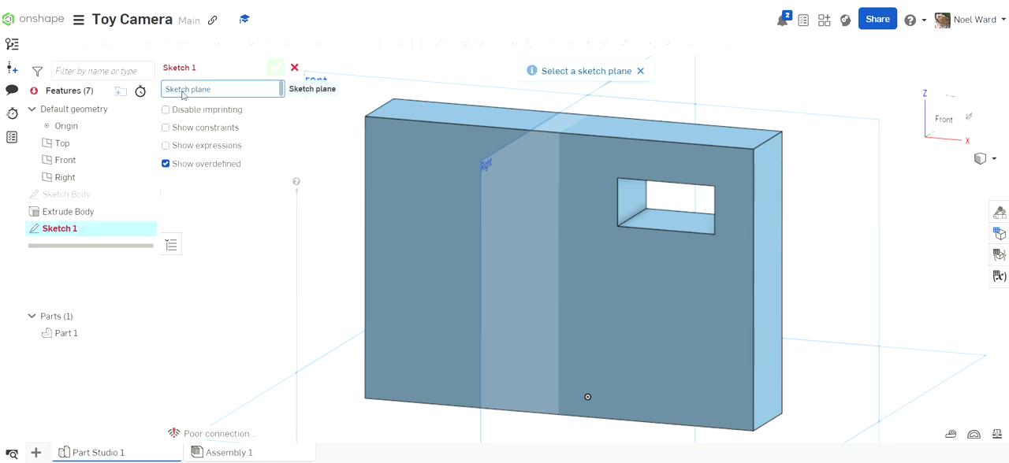
click(431, 177)
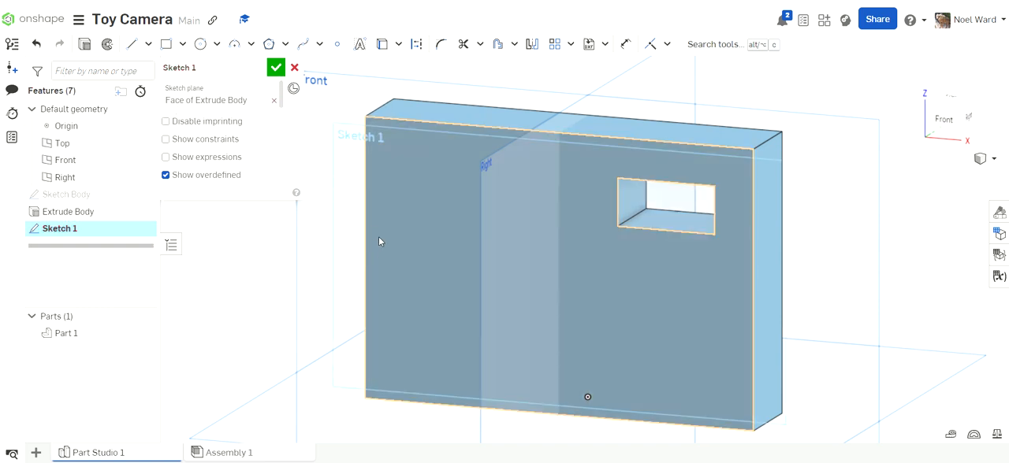
key(n)
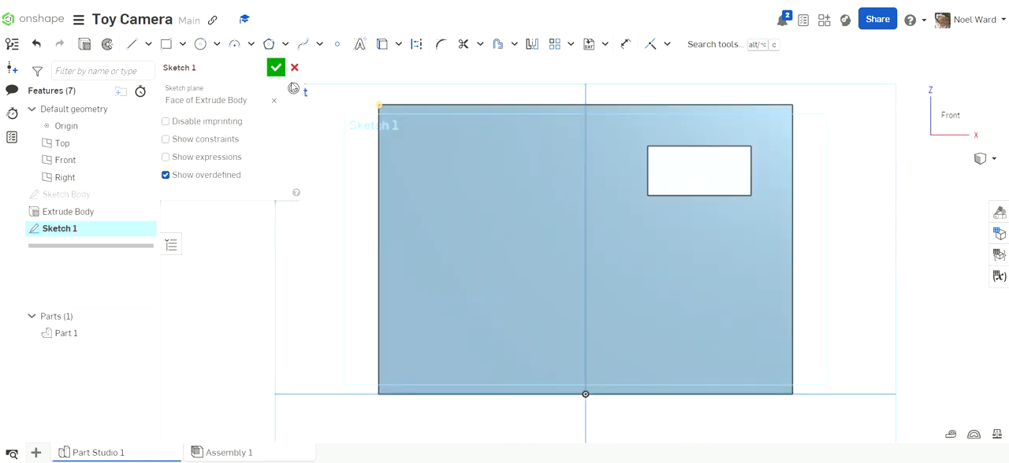
- Sketch a circle about 28 mm in diameter beside the viewfinder opening and one about 18 mm inside it
click(199, 46)
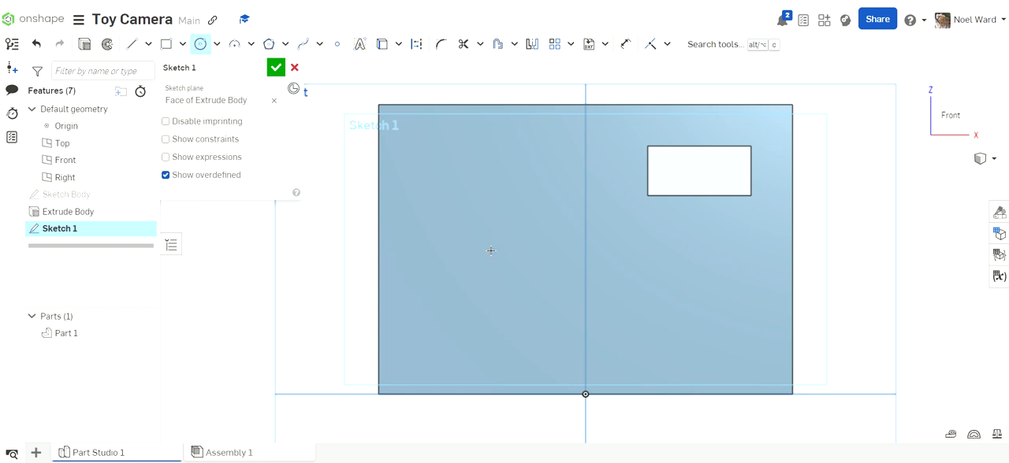
click(491, 250)
click(549, 251)
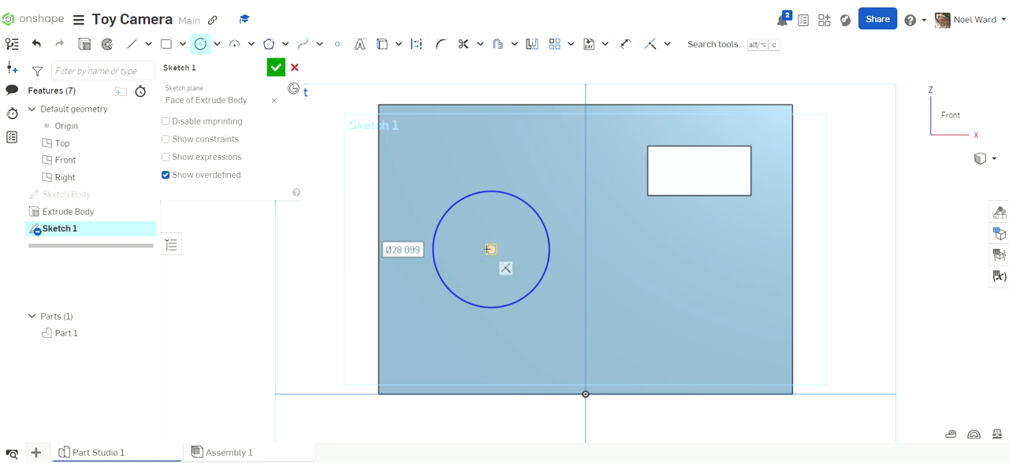
scroll(488, 249, up, 4)
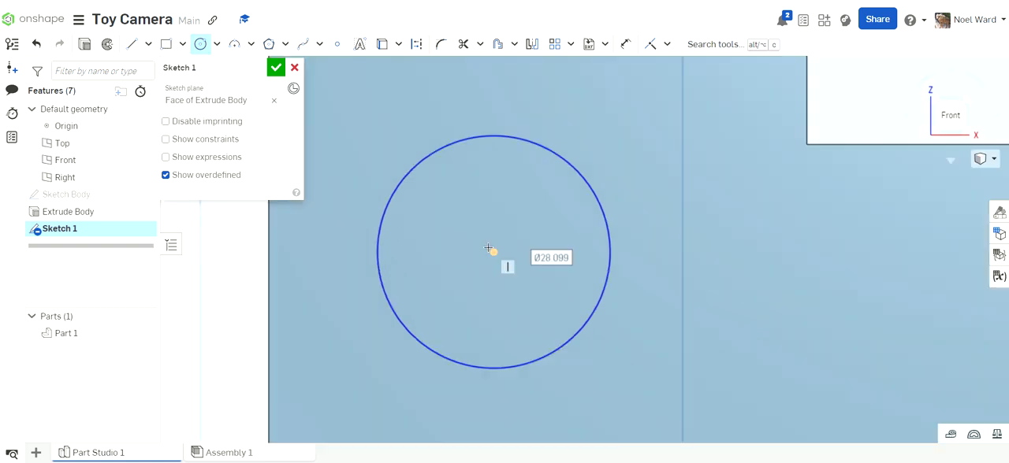
click(490, 249)
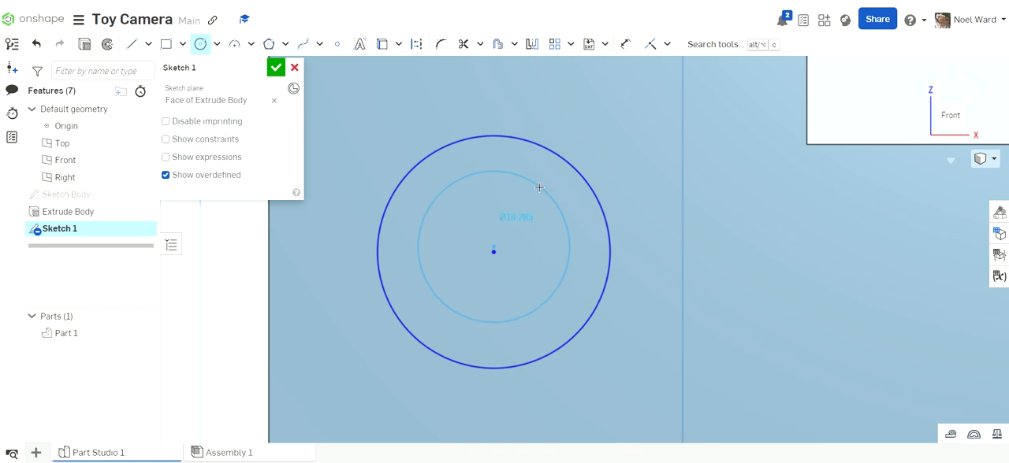
click(539, 187)
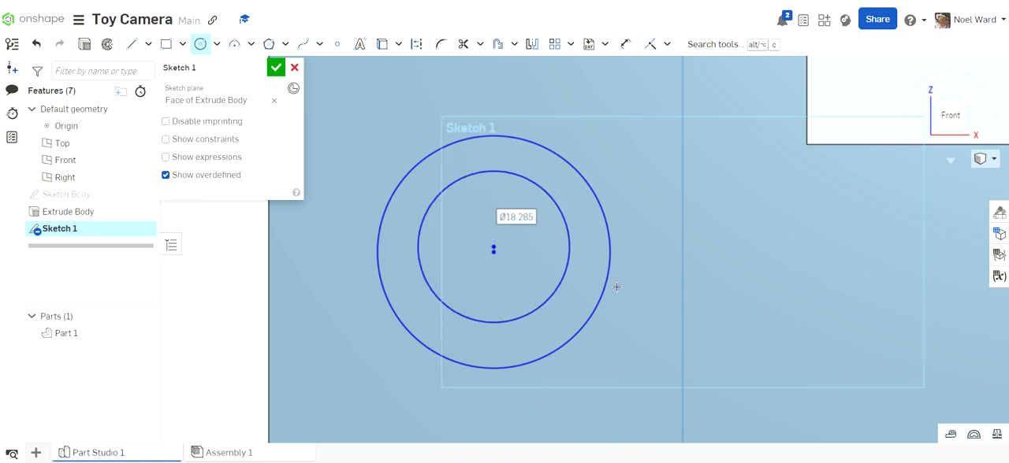
- Apply a Coincident constraint between the centre points of the two lens circles
click(197, 48)
scroll(497, 260, up, 5)
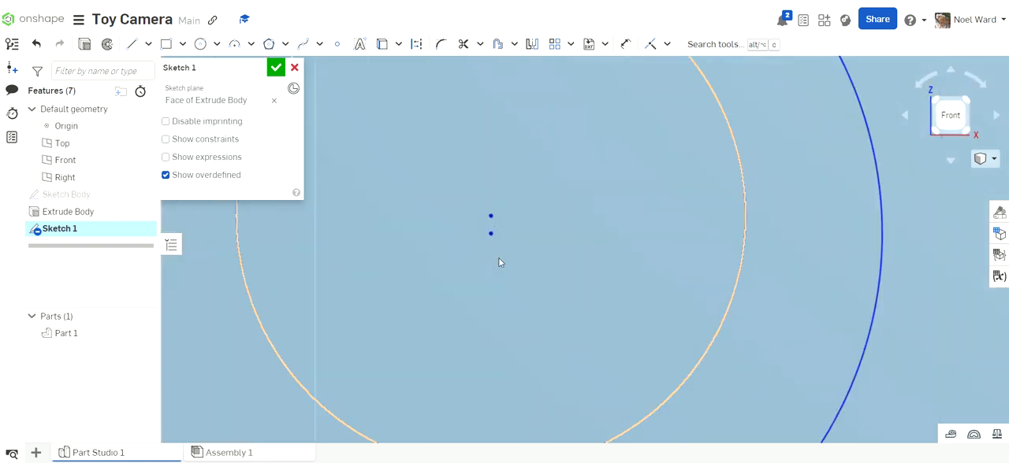
scroll(501, 253, up, 3)
click(481, 178)
key(d)
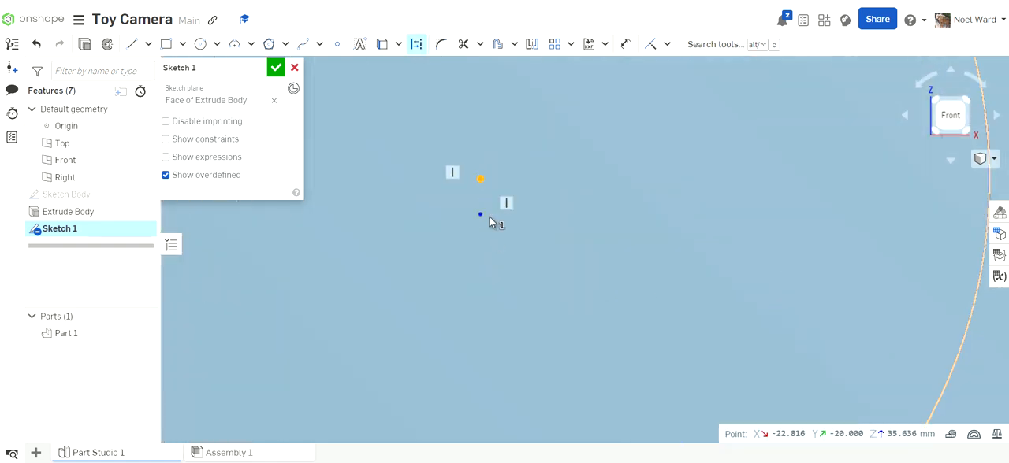
click(480, 214)
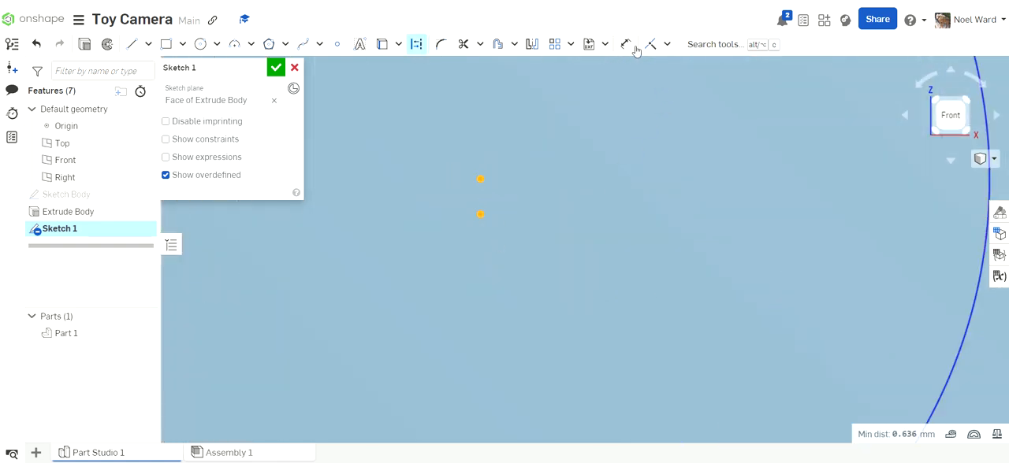
click(667, 45)
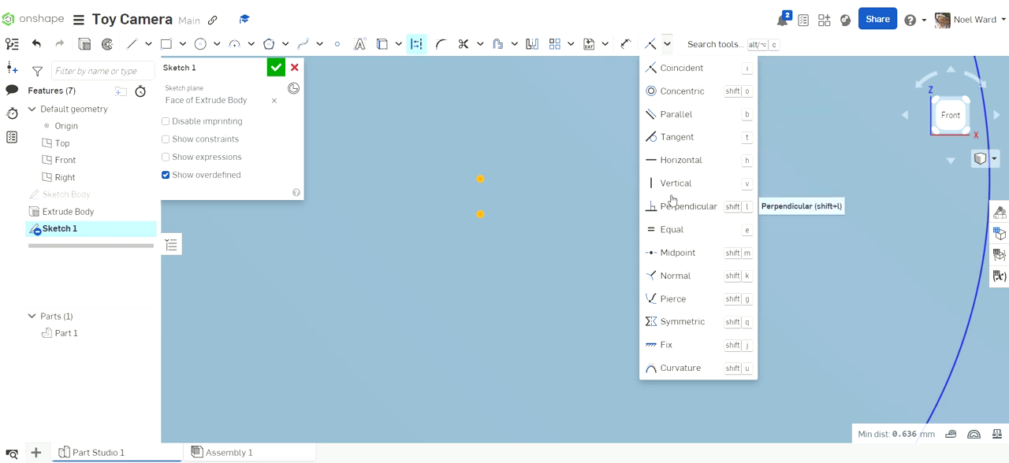
click(669, 71)
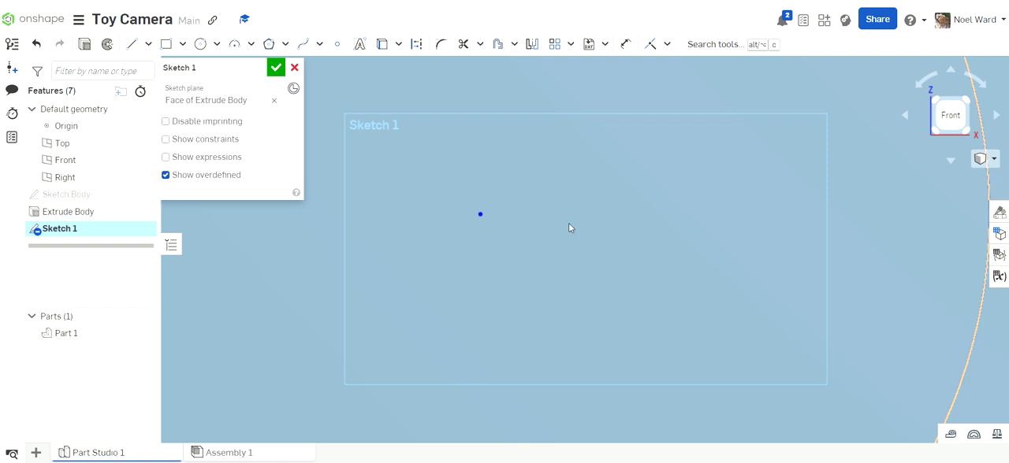
- Delete both lens circles from the front-face sketch
scroll(580, 211, down, 5)
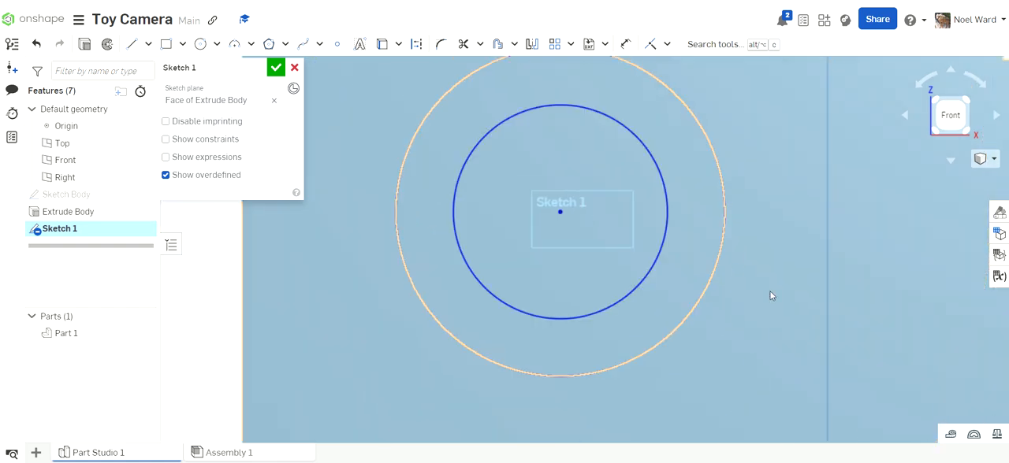
click(769, 290)
scroll(769, 289, down, 3)
scroll(291, 235, down, 5)
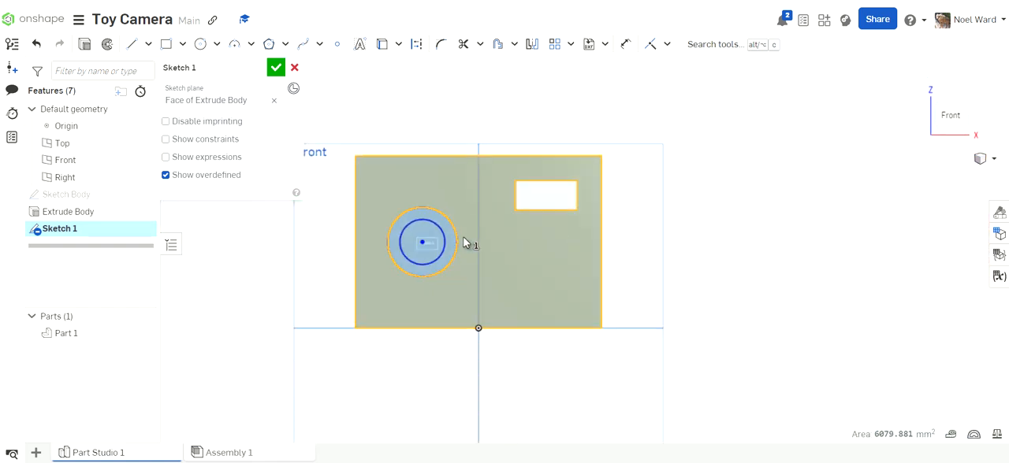
click(801, 180)
scroll(426, 261, up, 5)
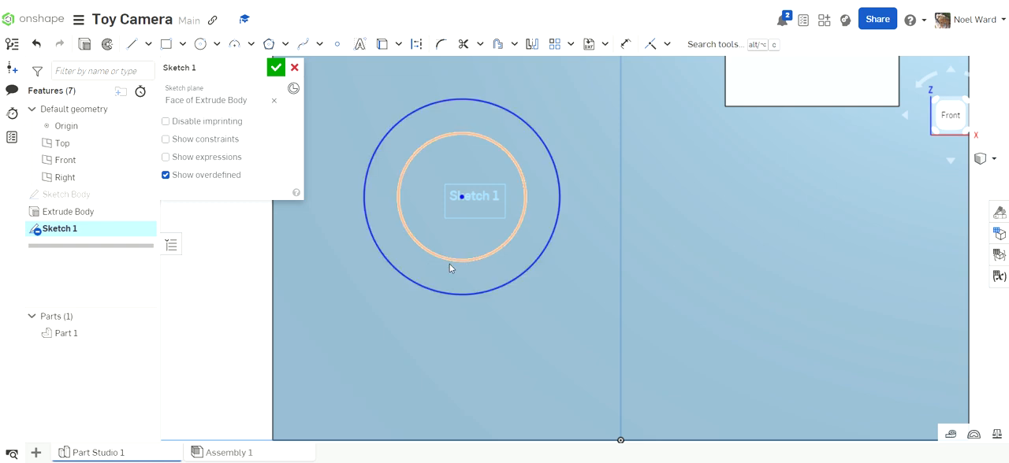
click(409, 163)
key(Delete)
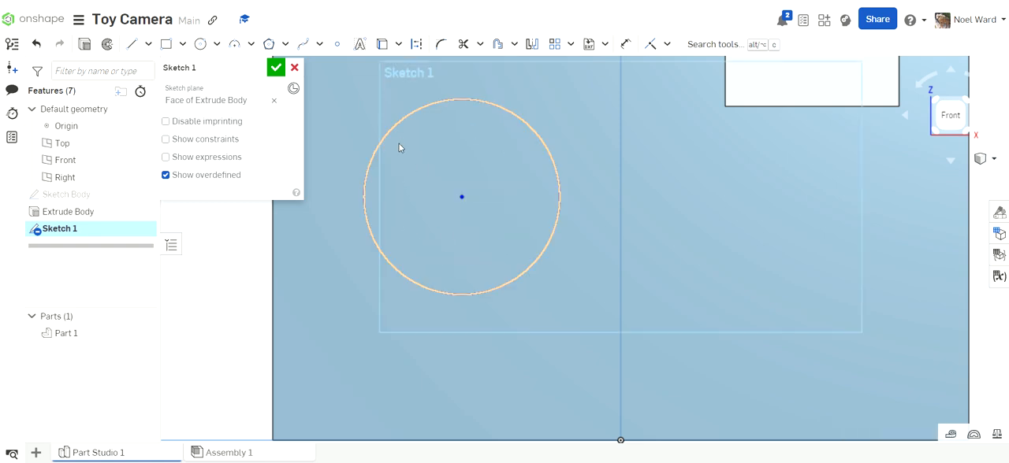
click(398, 126)
key(Delete)
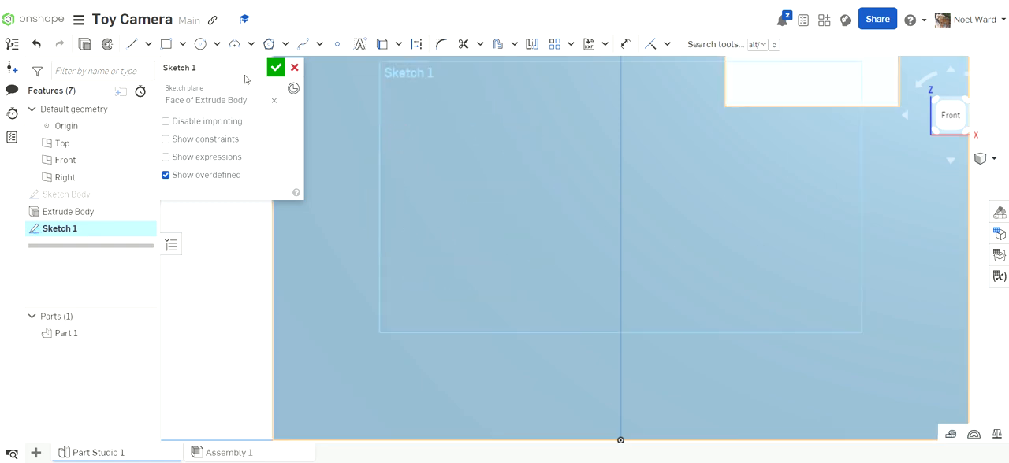
- Sketch two circles sharing one centre point on the front face, about 29 mm and 20 mm in diameter
click(200, 44)
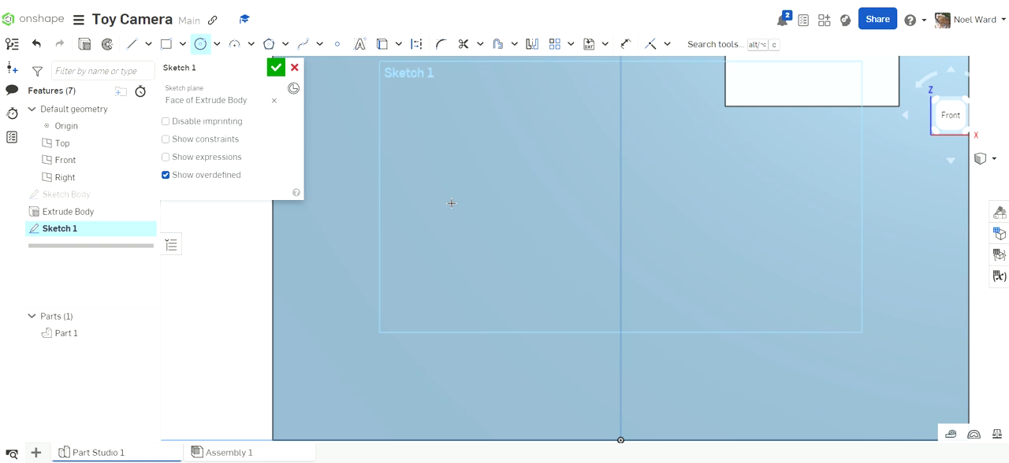
scroll(452, 203, down, 3)
click(464, 192)
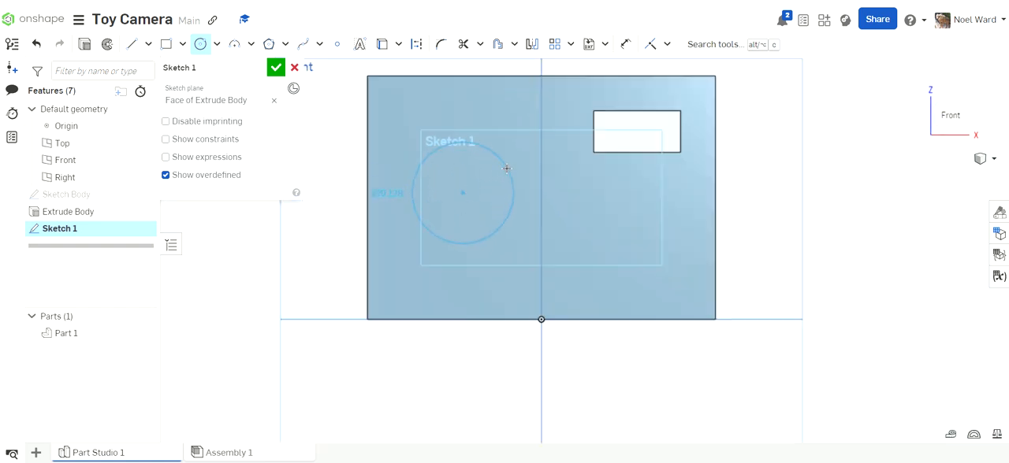
click(507, 168)
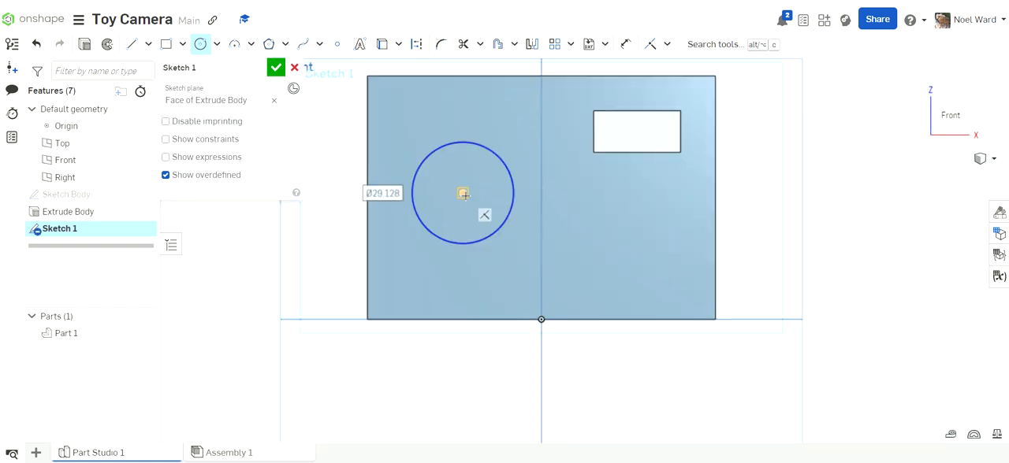
click(464, 193)
click(495, 182)
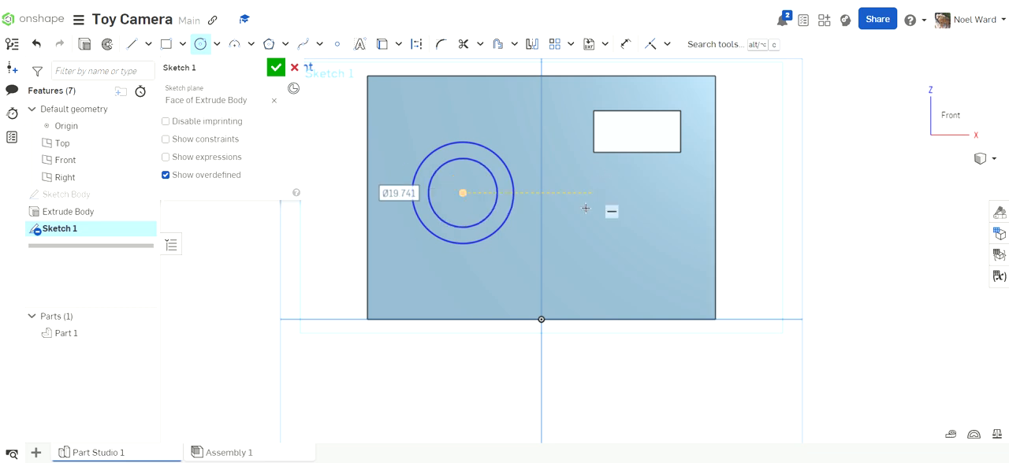
- Dimension the outer lens circle's diameter as 50 mm
scroll(521, 215, up, 3)
scroll(551, 222, down, 3)
scroll(581, 255, up, 1)
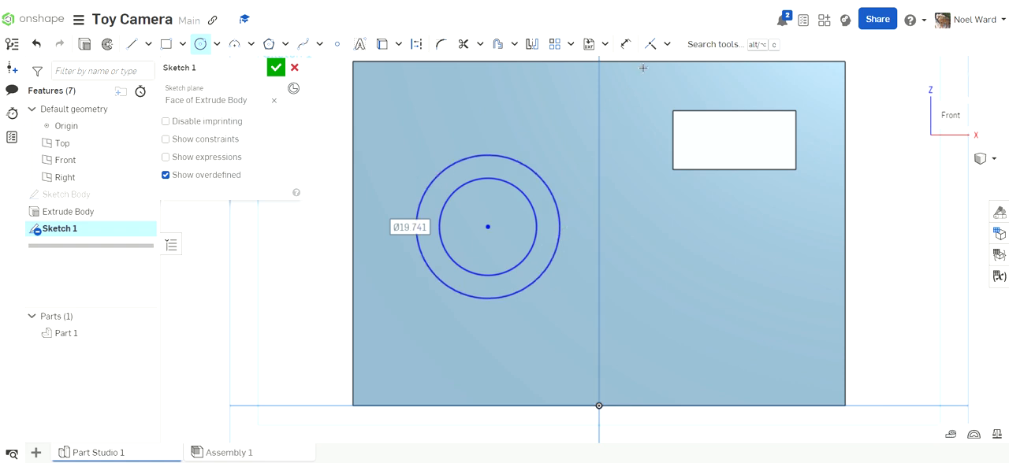
click(625, 44)
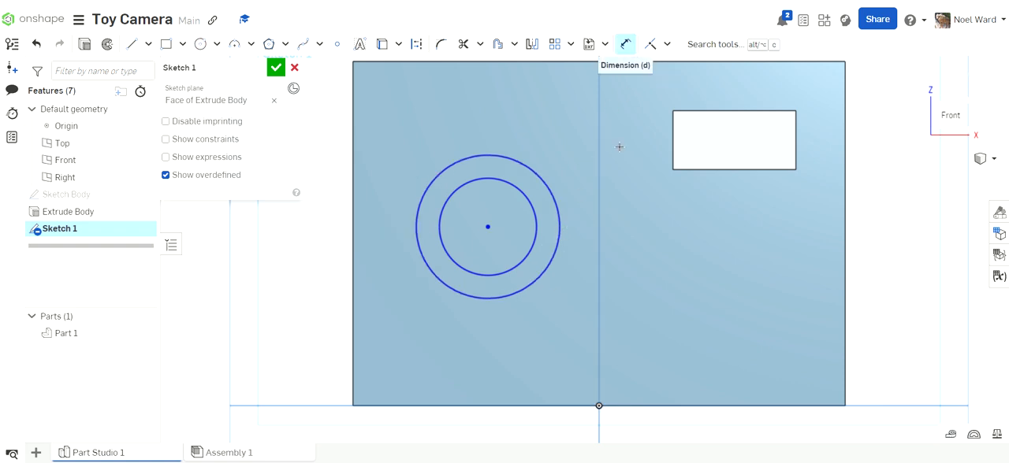
click(541, 175)
click(597, 119)
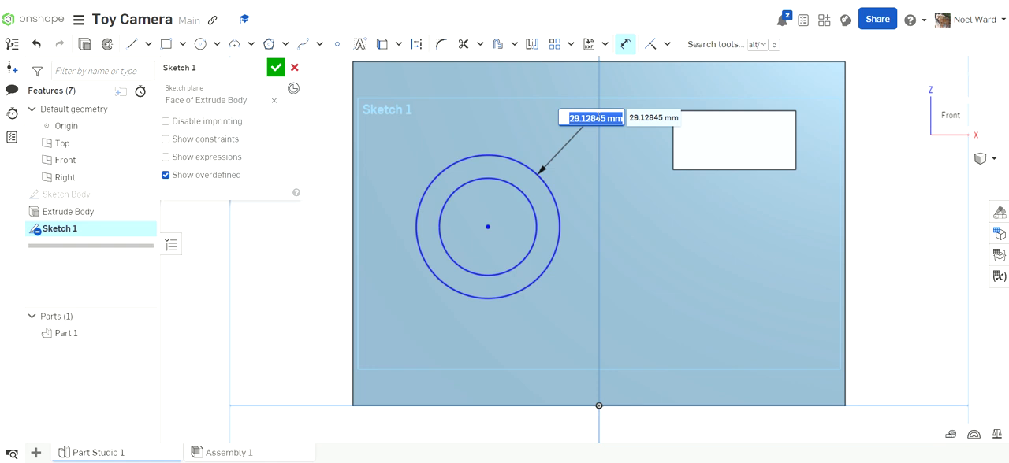
text(50)
key(Return)
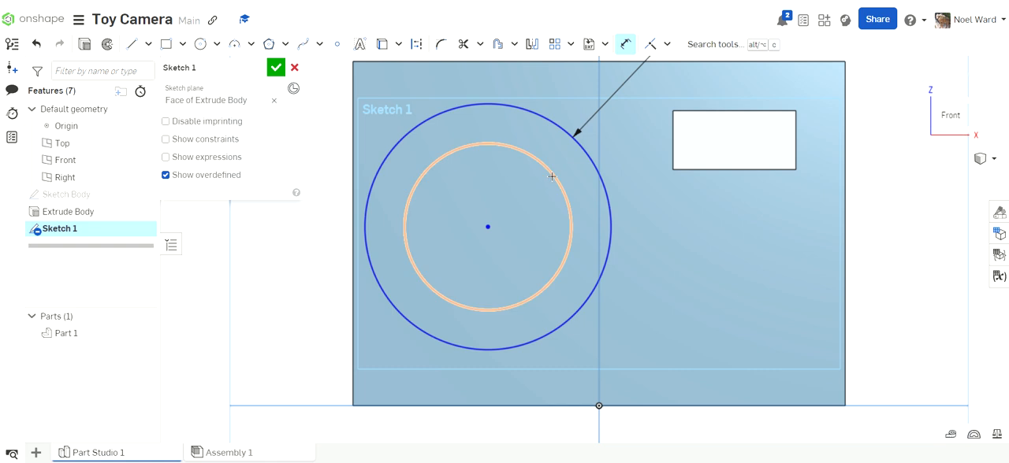
- Dimension the inner lens circle's diameter as 35 mm
click(550, 180)
click(676, 217)
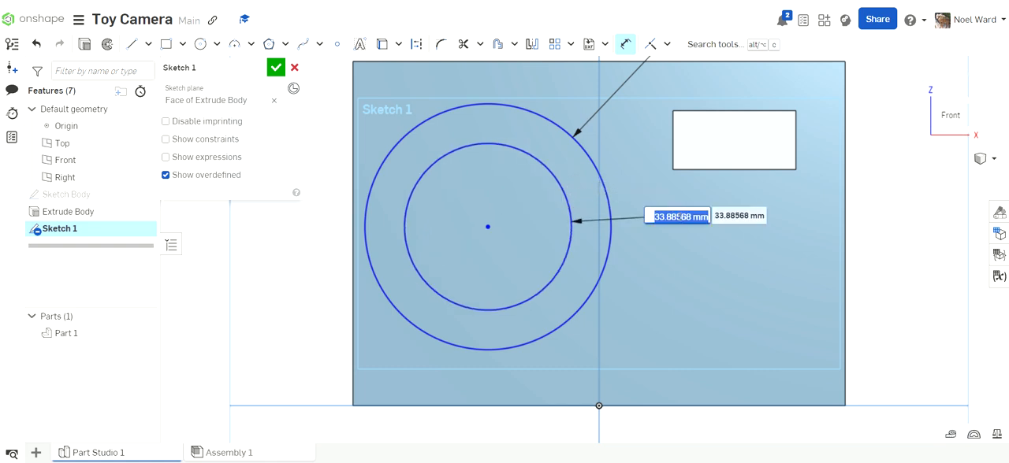
text(35)
key(Return)
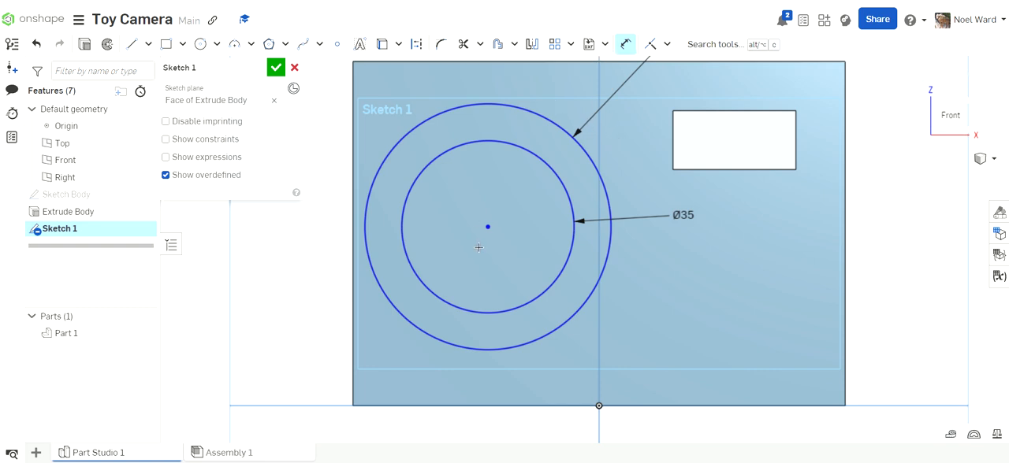
- Dimension the lens centre 35 mm from the body's left edge and 35 mm above its bottom edge, and check the reference drawing
click(350, 301)
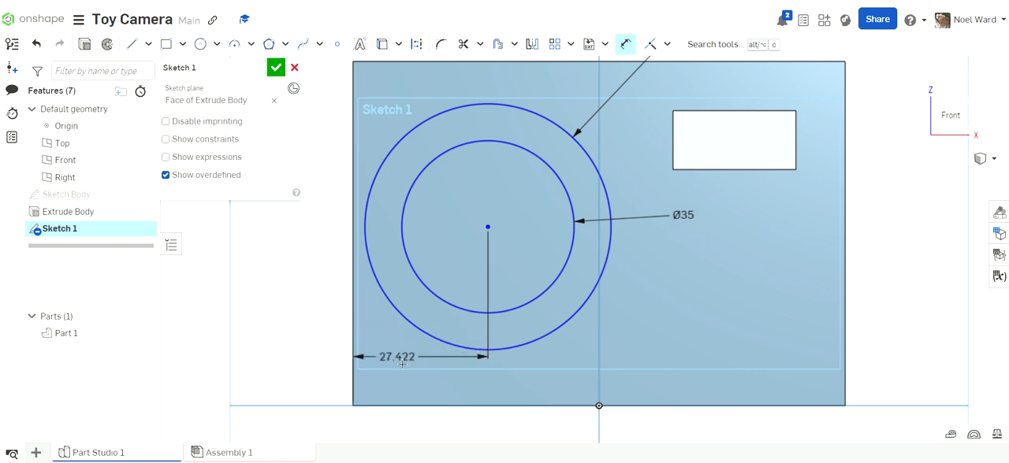
click(409, 389)
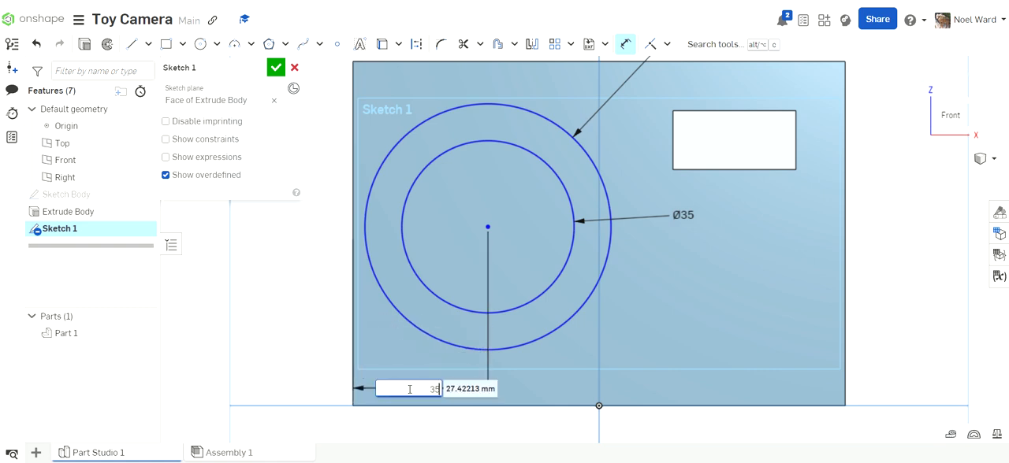
text(35)
key(Return)
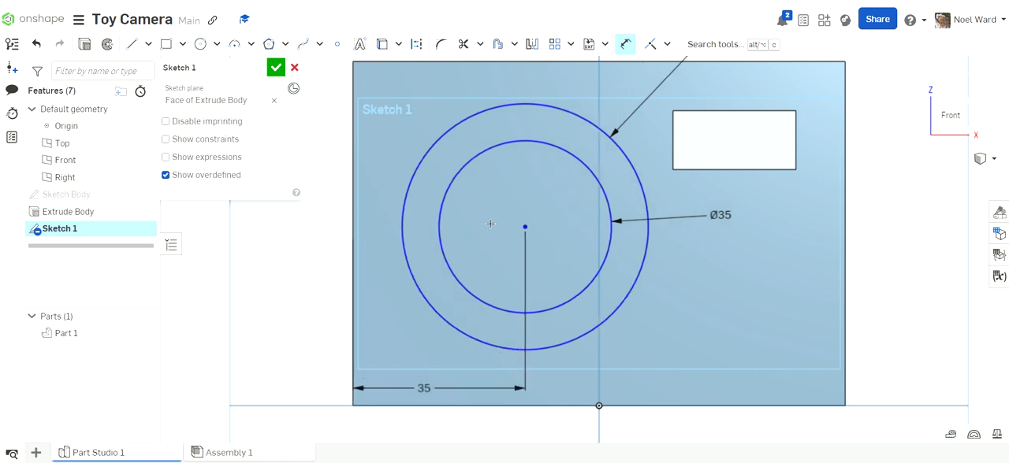
click(553, 408)
click(279, 349)
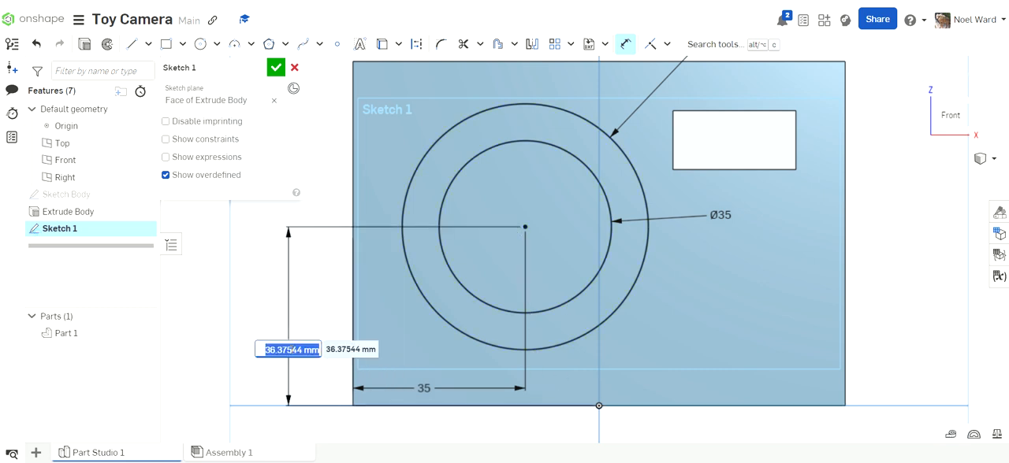
text(35)
key(Return)
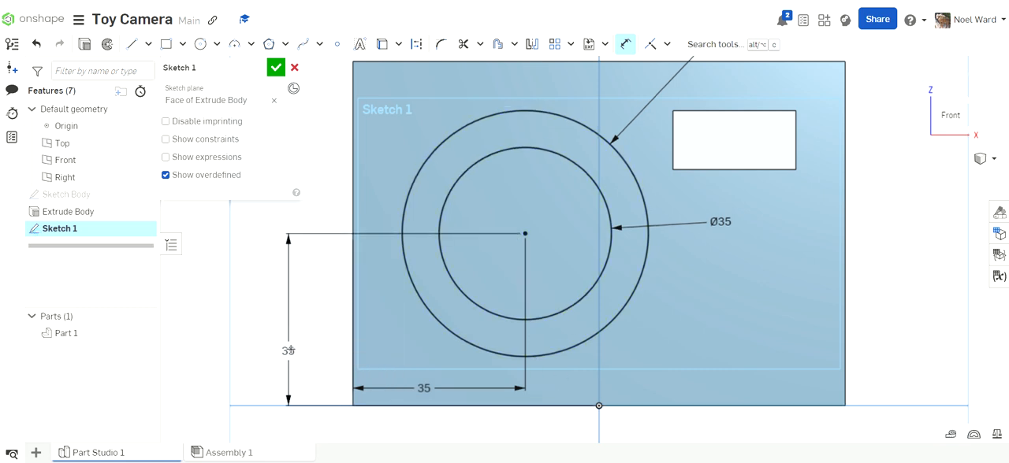
click(665, 462)
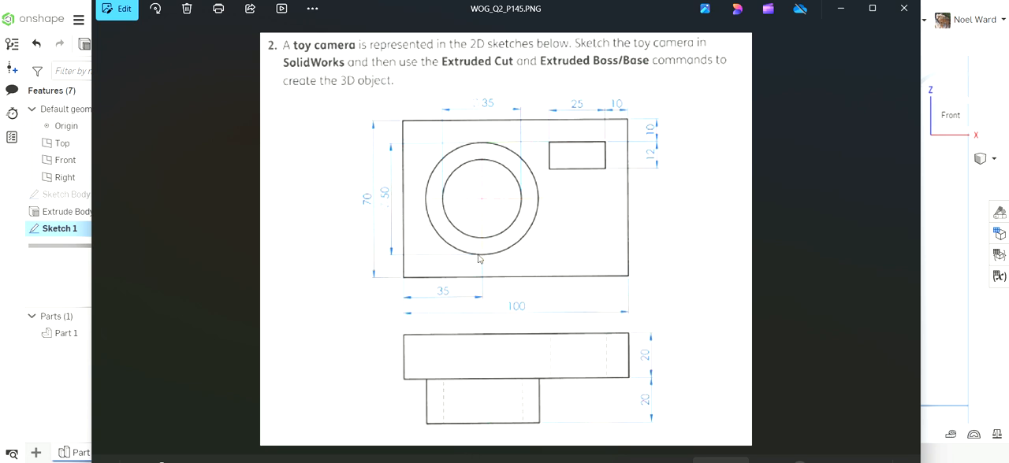
click(664, 462)
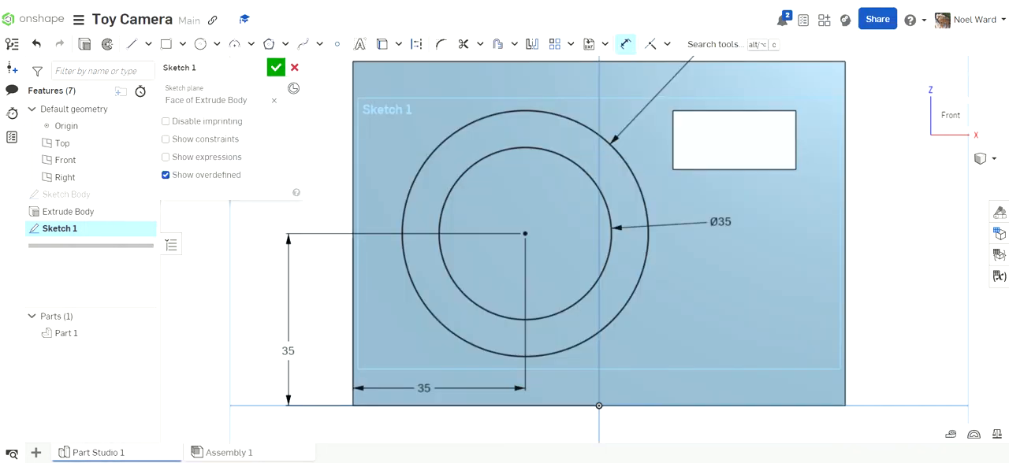
- Rename the front-face sketch as "Sketch Lens" and finish it
scroll(736, 364, down, 2)
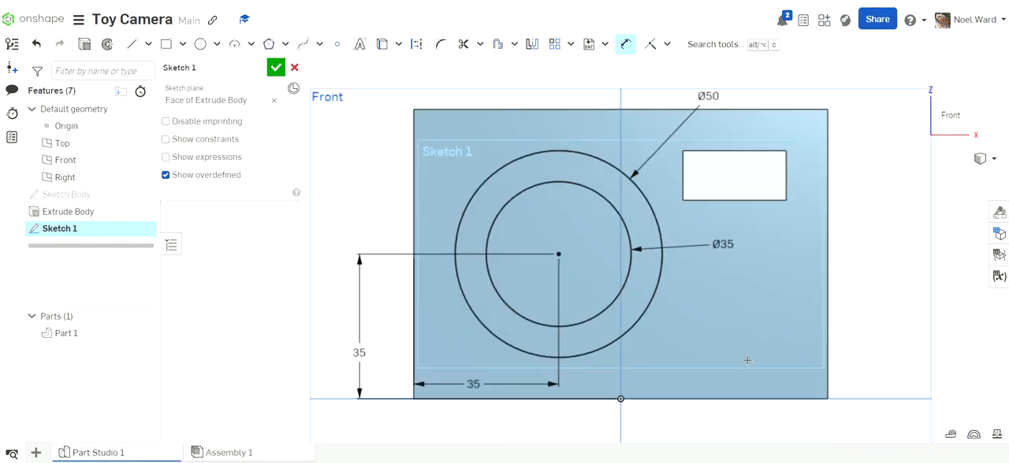
click(217, 67)
click(217, 67)
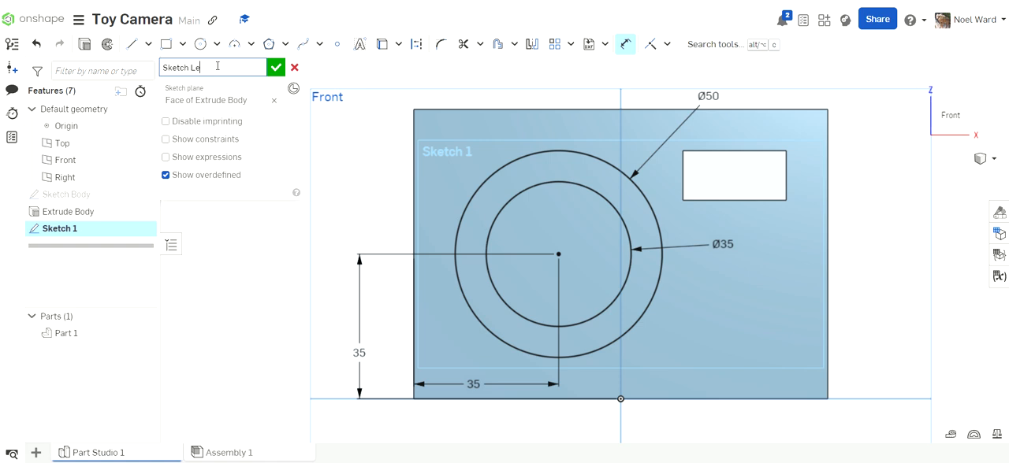
click(276, 67)
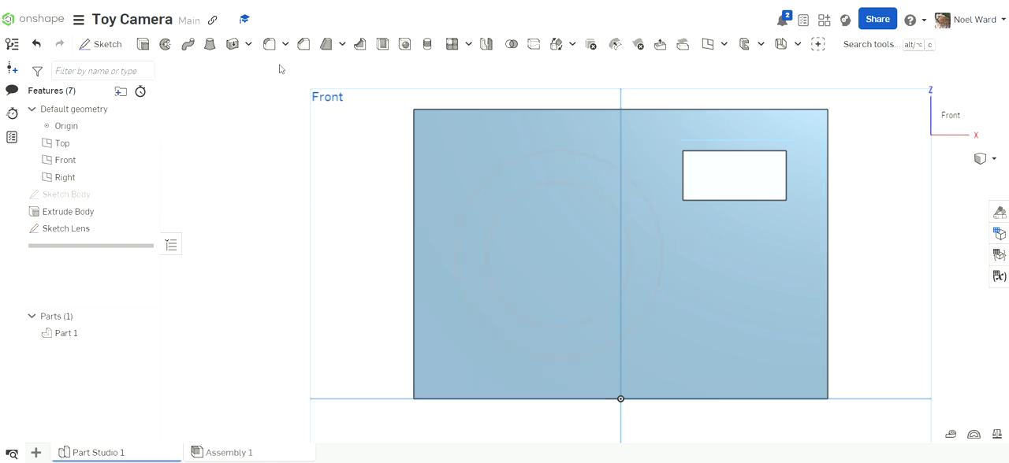
- Extrude the ring between the lens circles to a blind depth of 20 mm, adding it to the camera body
scroll(726, 306, down, 2)
scroll(717, 299, up, 1)
middle_drag(718, 299, 581, 267)
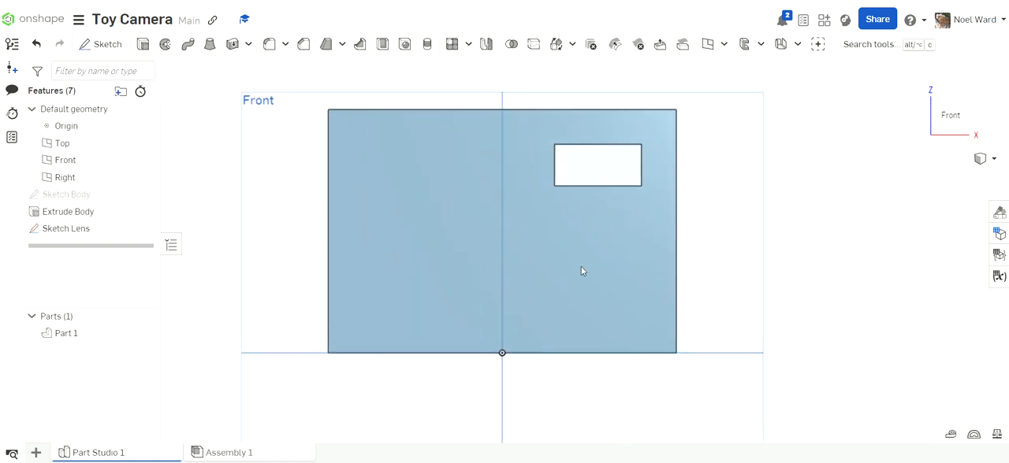
click(526, 227)
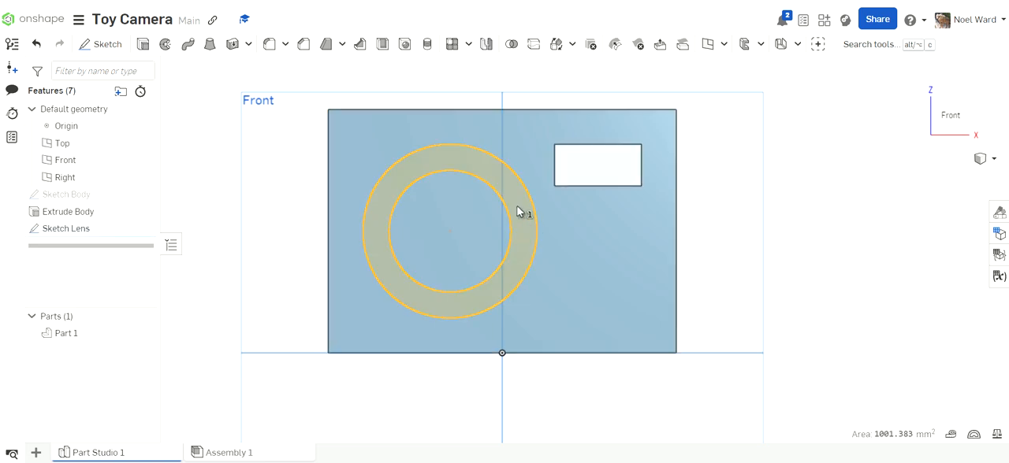
click(143, 45)
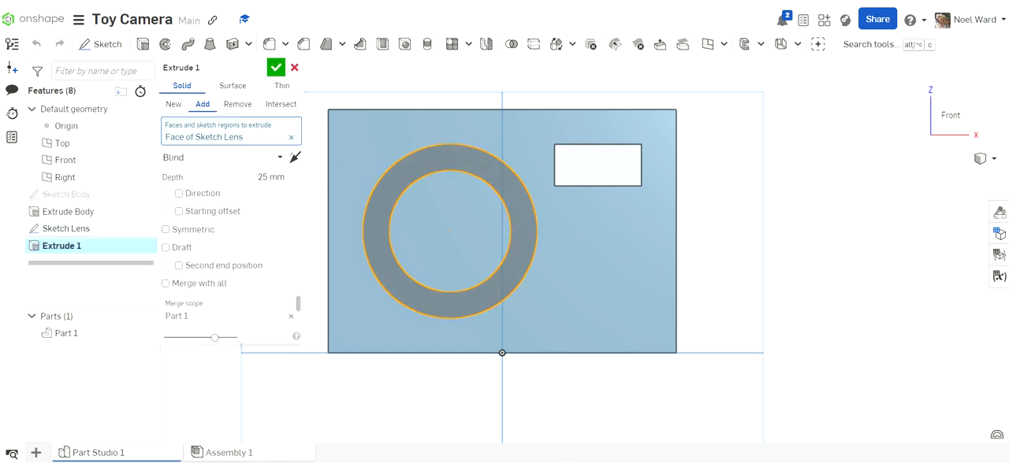
click(666, 461)
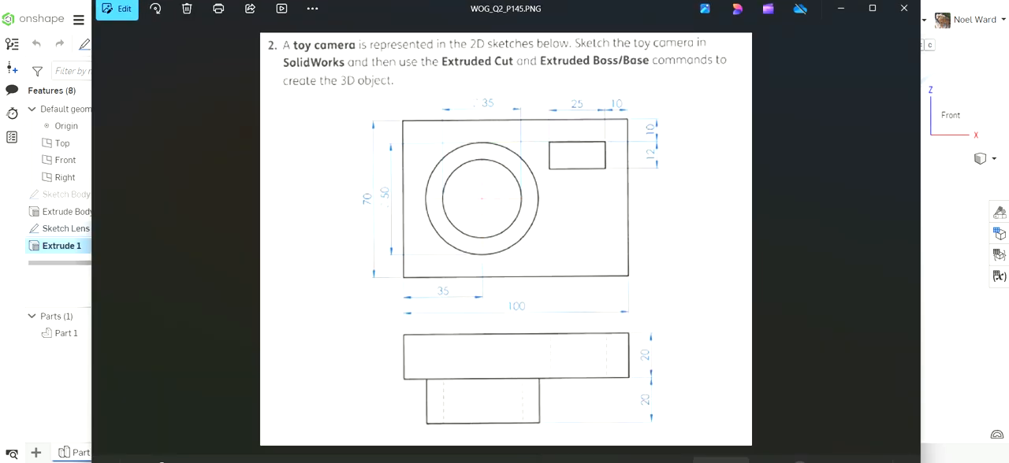
click(666, 462)
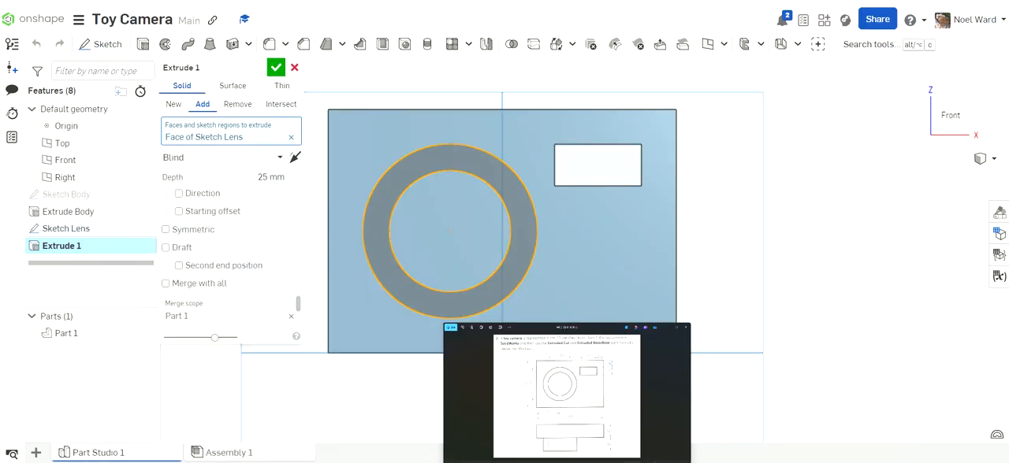
click(262, 181)
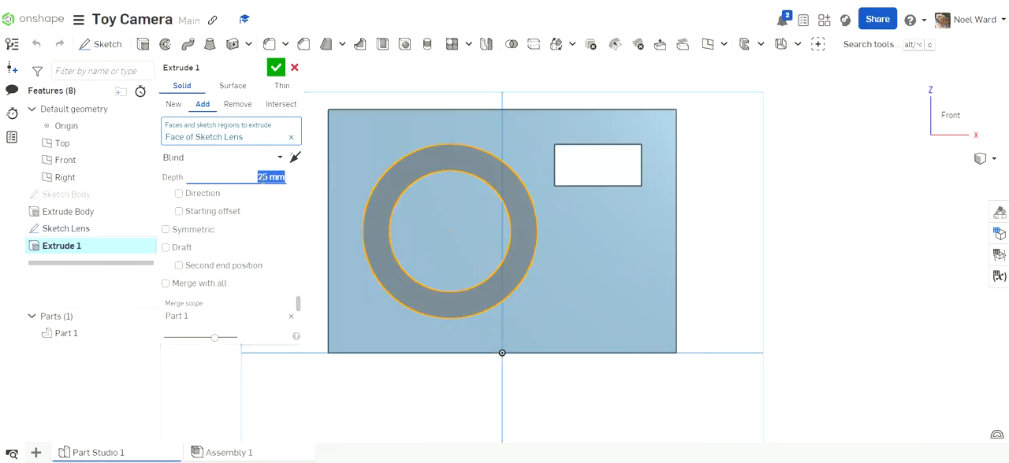
text(20)
click(176, 106)
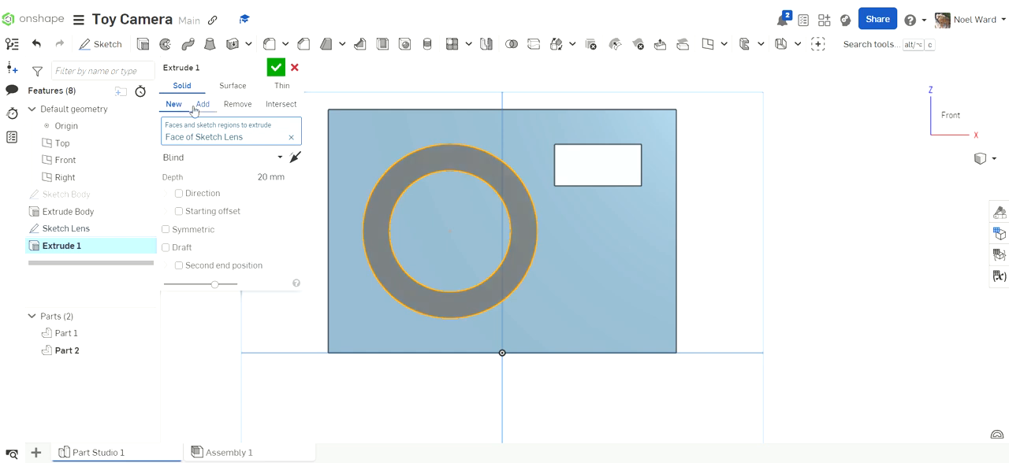
click(201, 106)
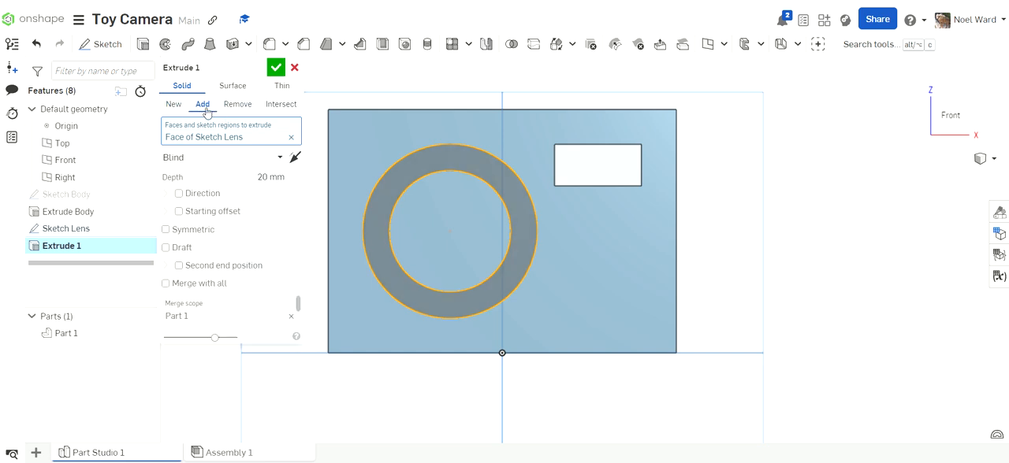
- Rename the lens extrusion as "Extrude Lens" and accept it
click(213, 69)
click(213, 69)
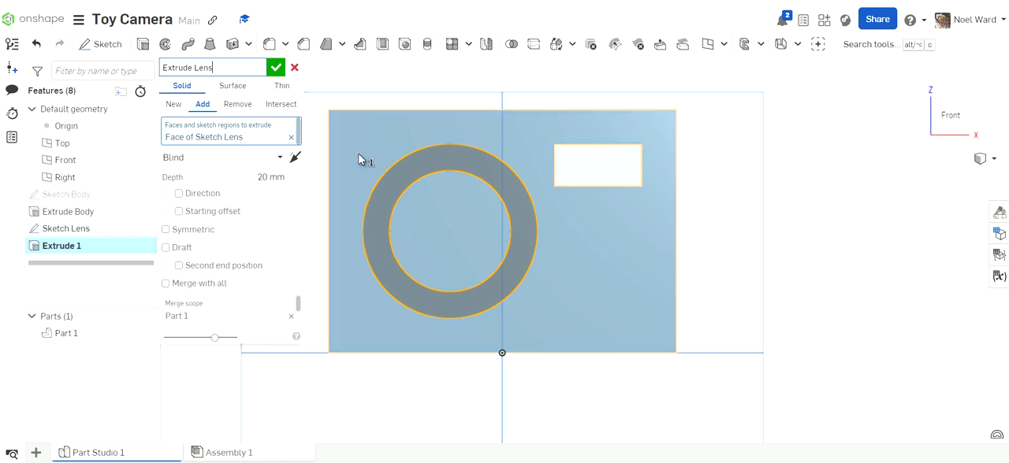
click(275, 68)
- Examine the camera's lens ring and viewfinder opening from several angles, including the isometric view
mouse_move(373, 209)
right_down()
mouse_move(382, 216)
mouse_move(374, 232)
mouse_move(380, 188)
mouse_move(376, 227)
mouse_move(374, 200)
mouse_move(382, 216)
right_up()
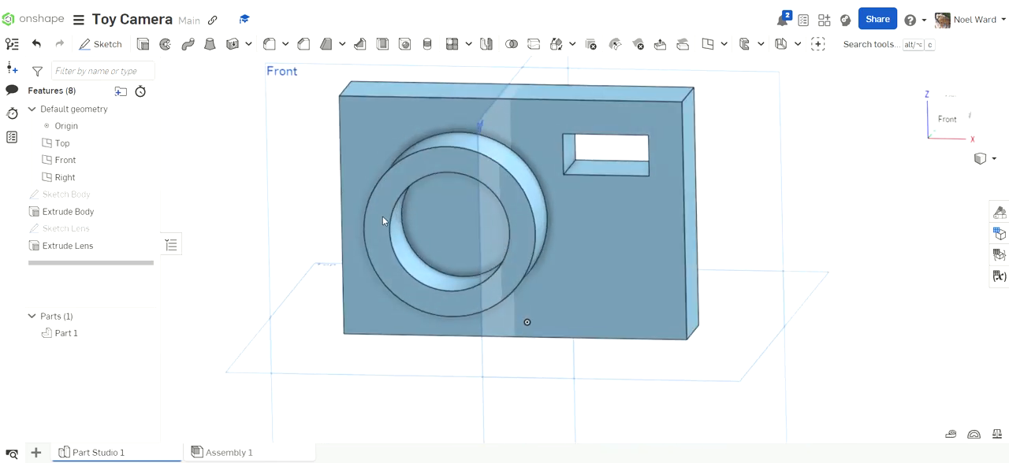
scroll(405, 239, down, 3)
middle_drag(408, 244, 430, 264)
scroll(430, 264, up, 2)
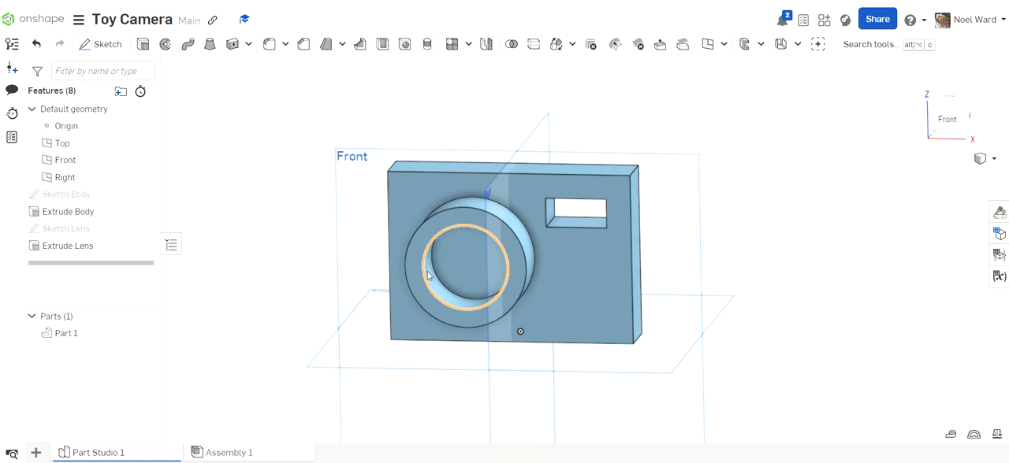
mouse_move(428, 273)
right_down()
mouse_move(413, 255)
mouse_move(430, 275)
mouse_move(420, 286)
mouse_move(416, 275)
mouse_move(408, 282)
mouse_move(443, 259)
mouse_move(474, 275)
mouse_move(416, 281)
right_up()
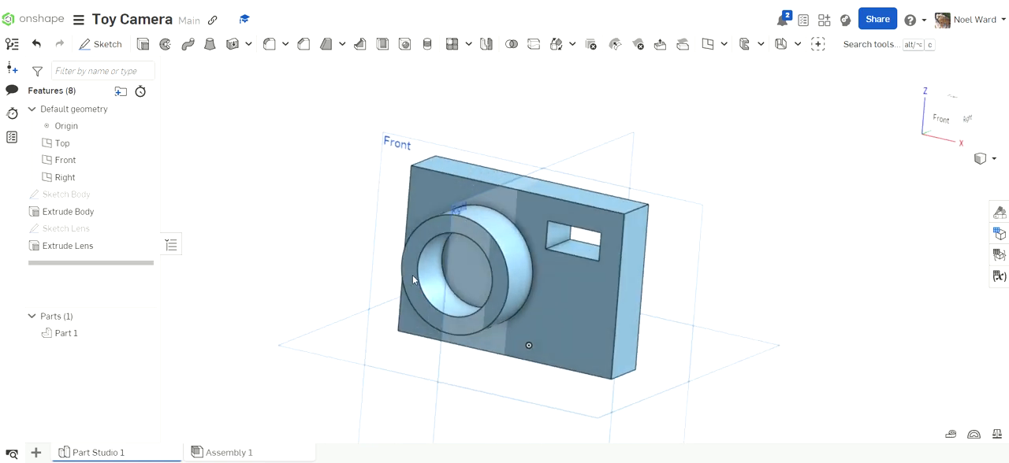
click(993, 160)
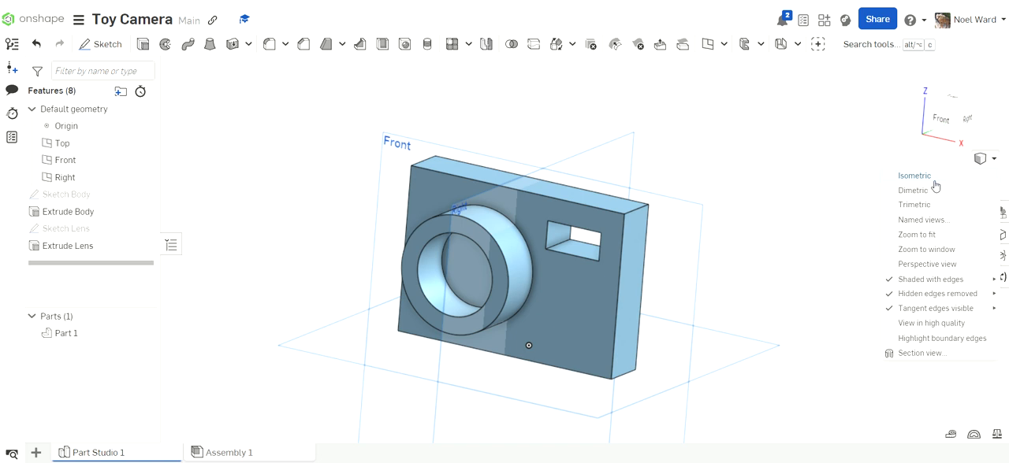
click(914, 176)
right_drag(776, 275, 806, 249)
scroll(716, 300, up, 5)
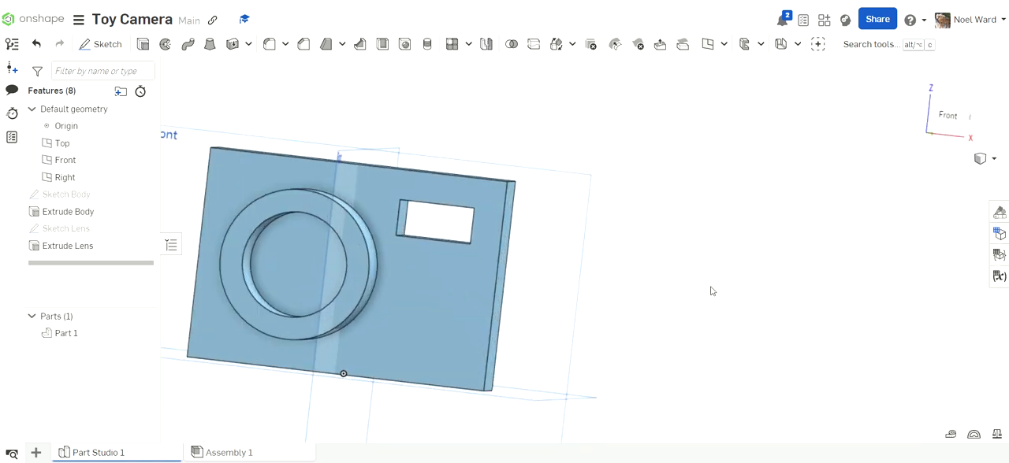
right_drag(799, 252, 786, 265)
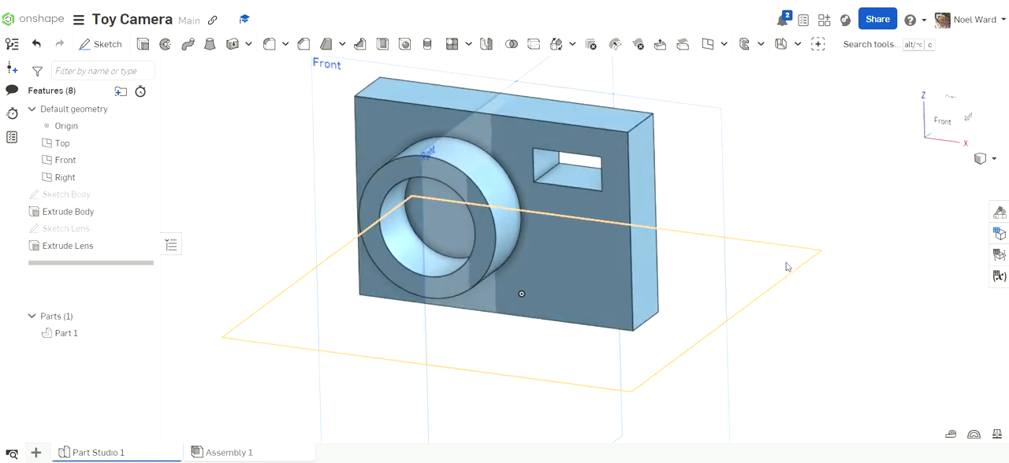
- Change the camera part's appearance to the light green colour A7D293 and close the appearance settings
click(1000, 215)
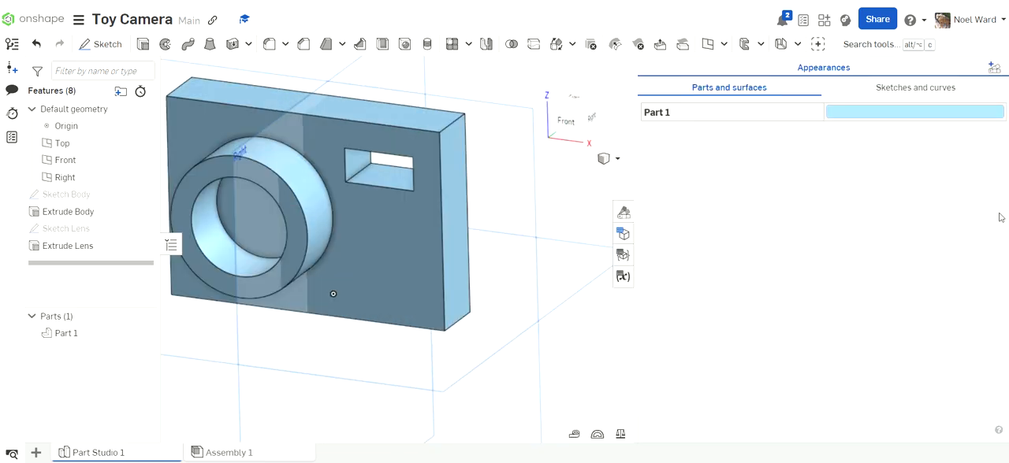
click(889, 114)
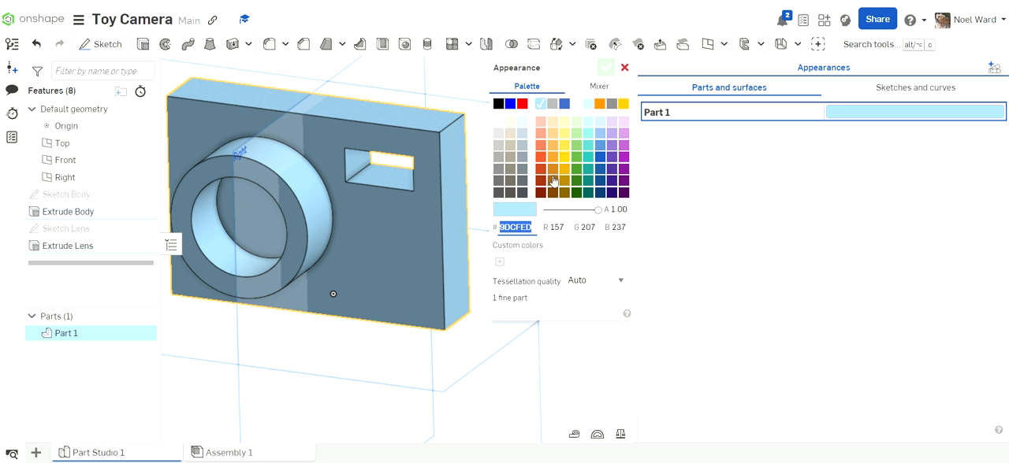
click(575, 134)
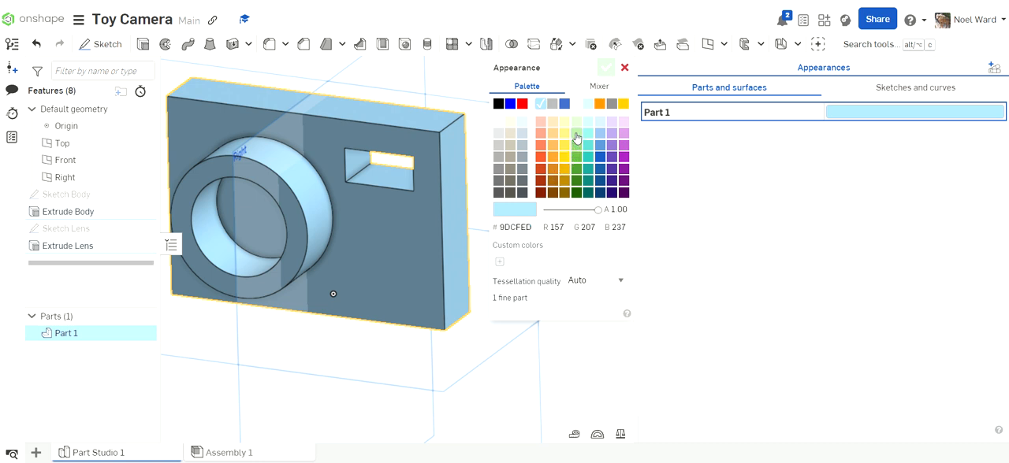
click(605, 67)
click(623, 233)
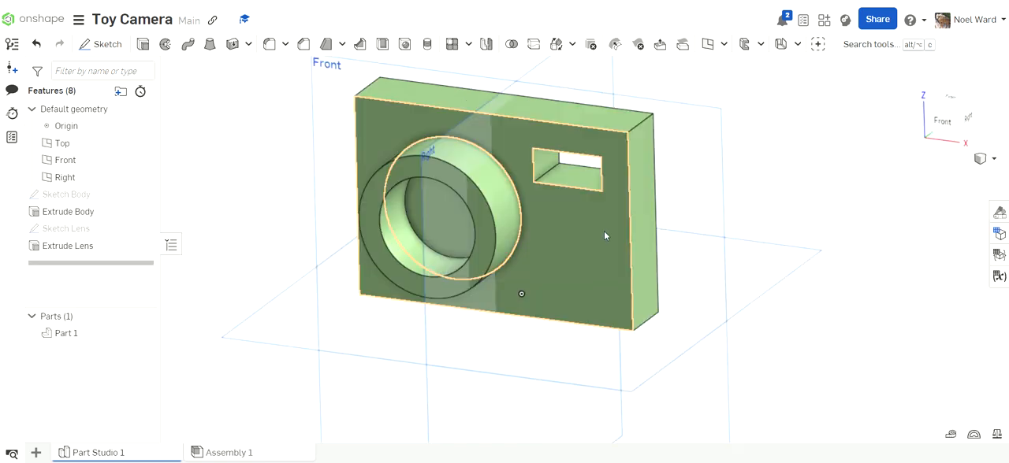
- Start a sketch on the camera body's front face and draw a text box about 33 mm wide near its lower right corner
right_drag(576, 273, 668, 265)
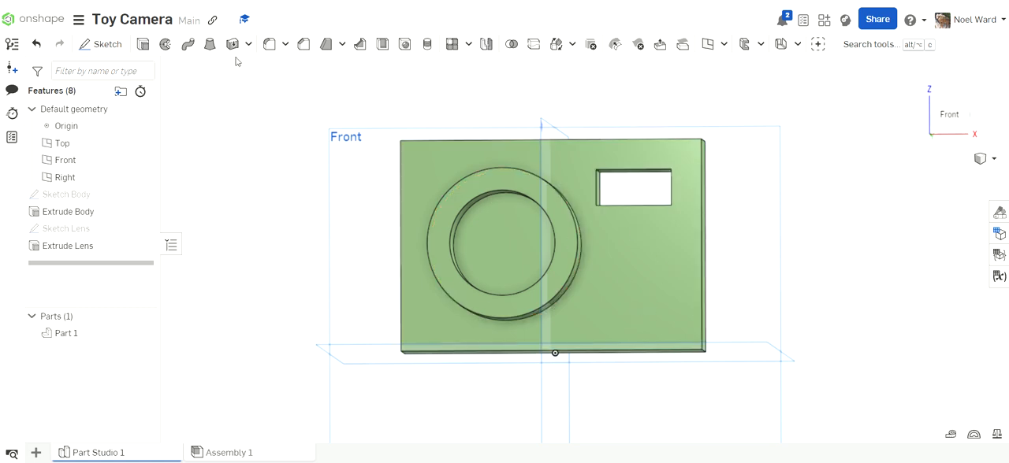
click(107, 45)
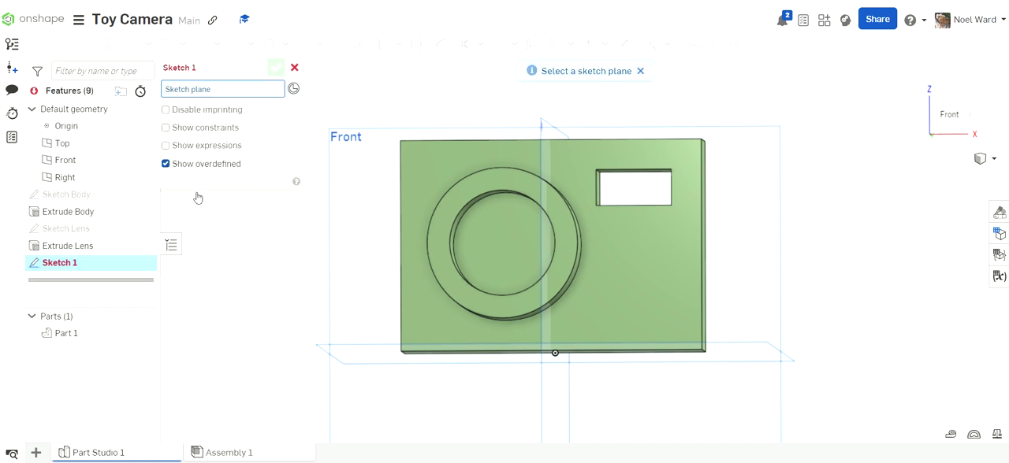
click(657, 307)
key(n)
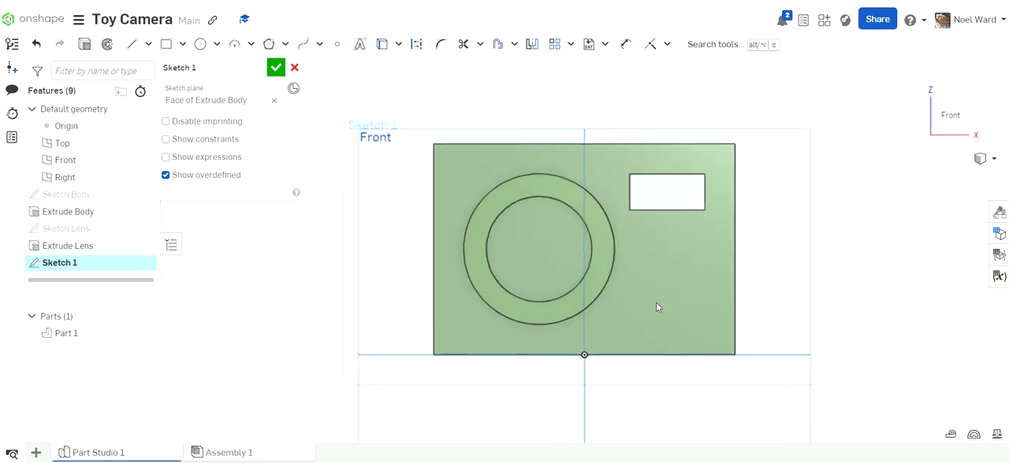
scroll(725, 318, up, 3)
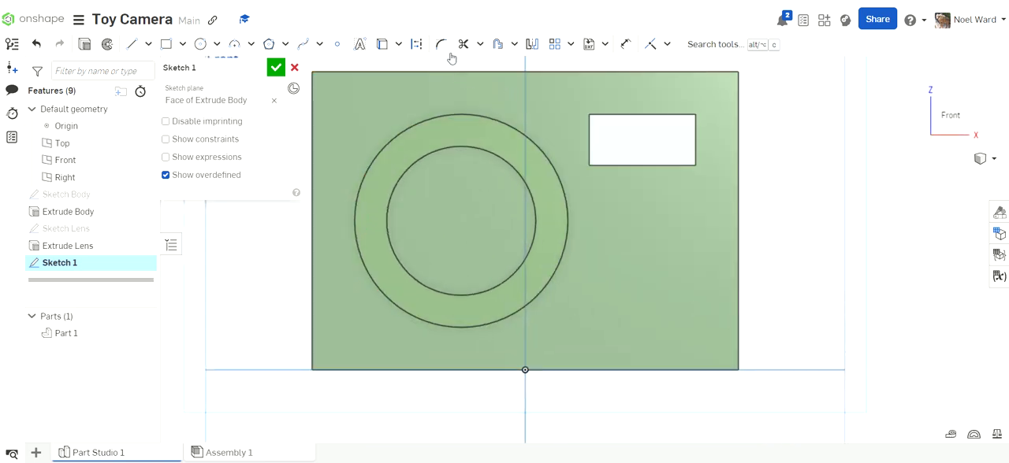
click(360, 47)
drag(586, 302, 721, 342)
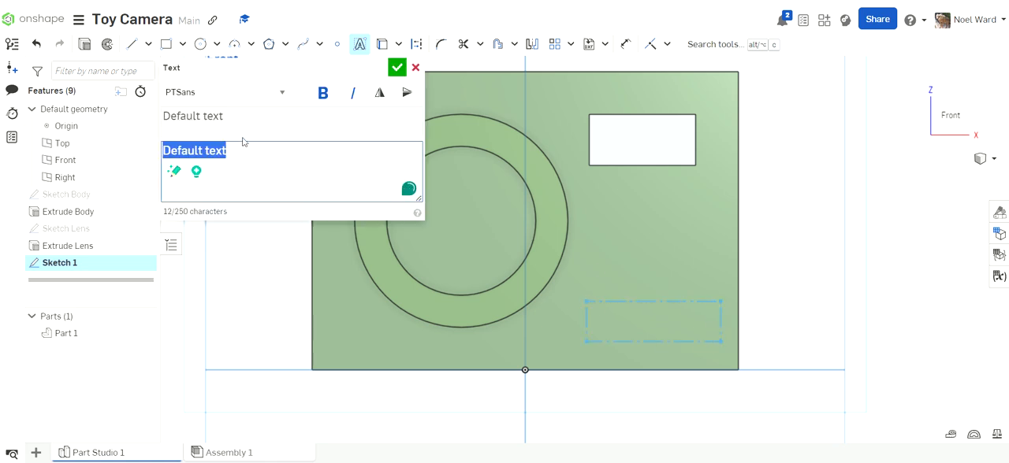
- Set the sketch text to "Name" in the Comic Neue font and accept it
click(282, 97)
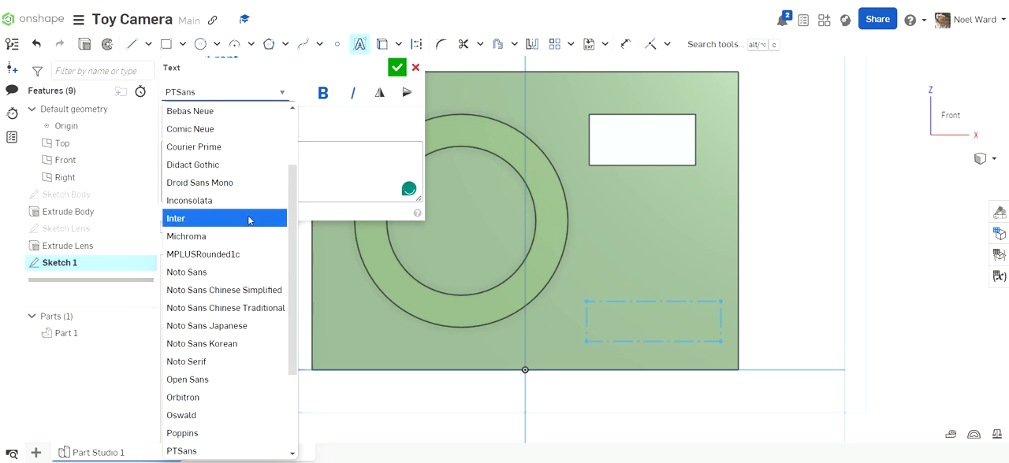
click(225, 146)
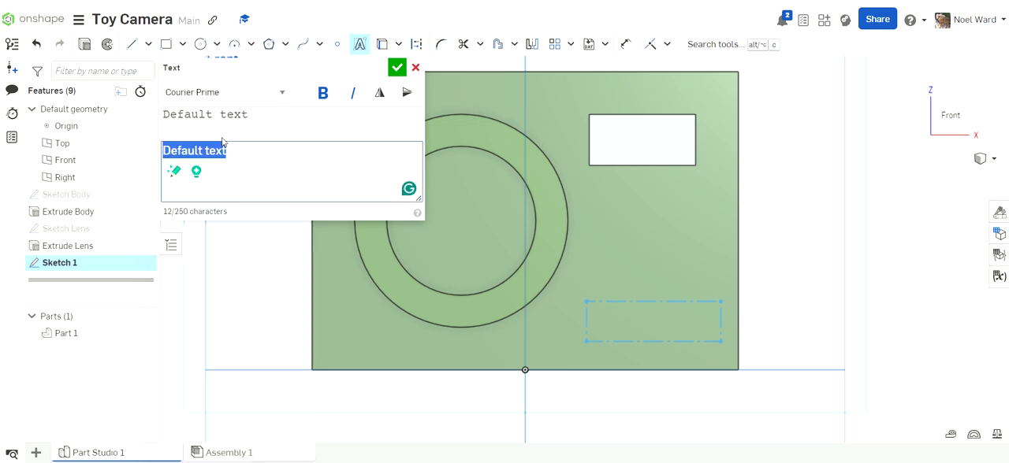
click(282, 93)
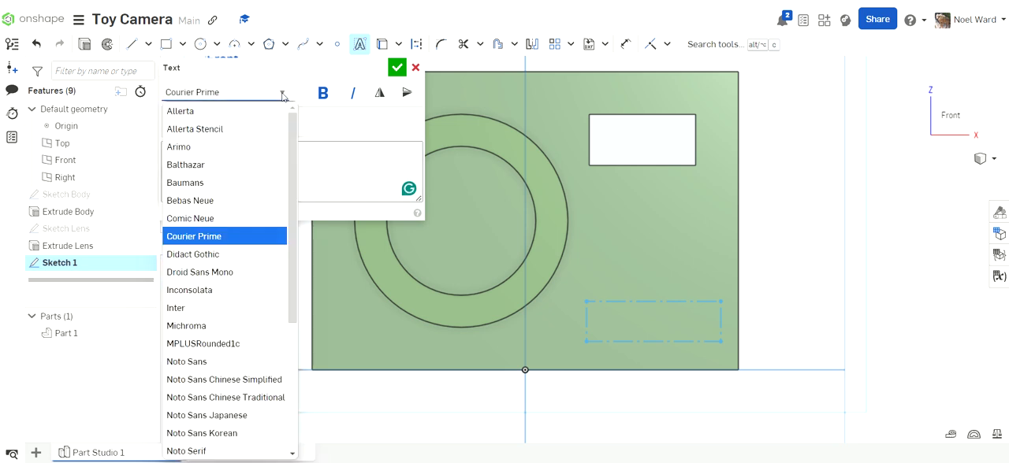
click(236, 219)
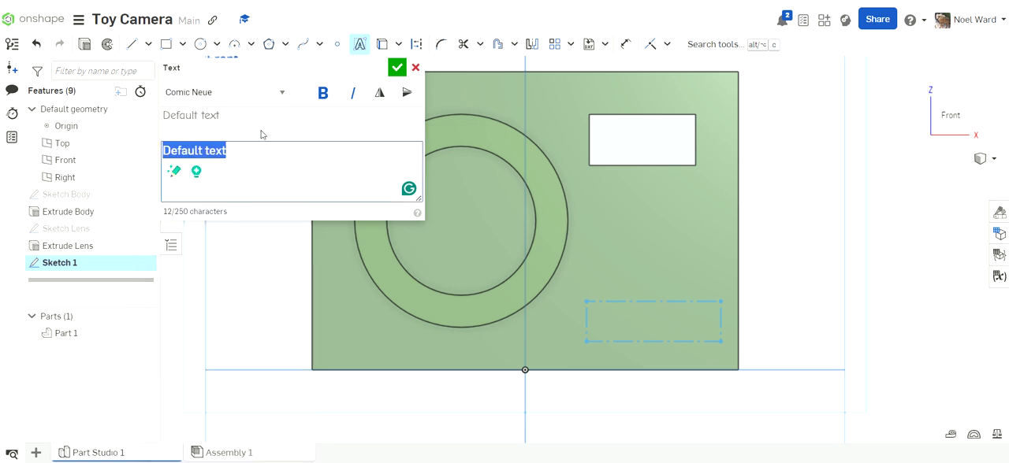
text(Name)
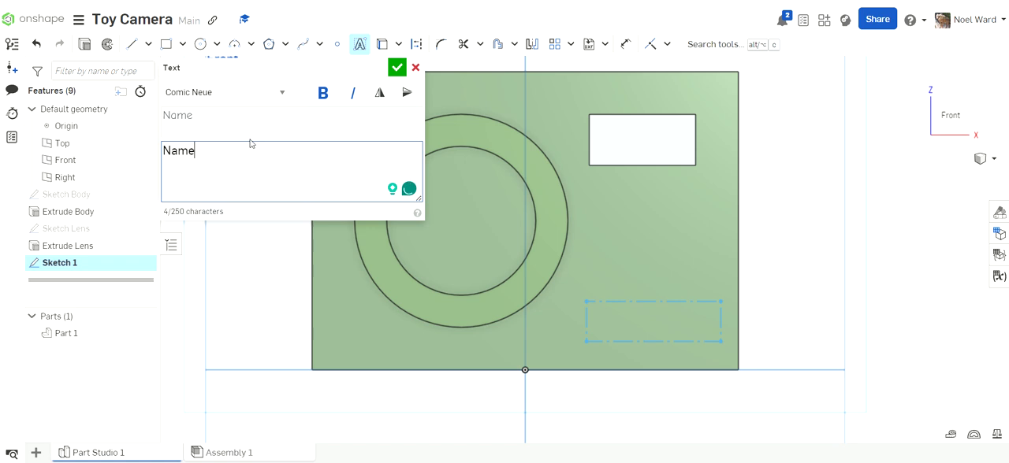
click(395, 69)
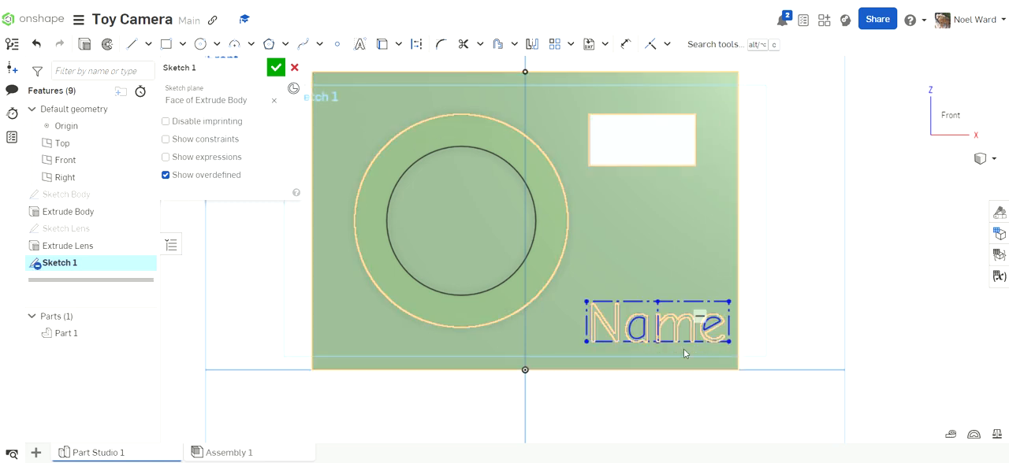
- Dimension the width of the "Name" text box to 30 mm
click(625, 45)
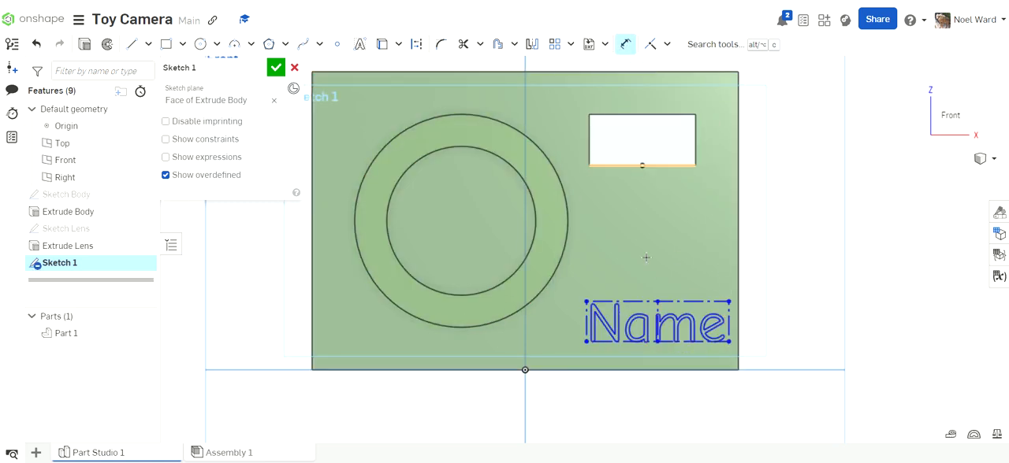
click(644, 300)
click(658, 265)
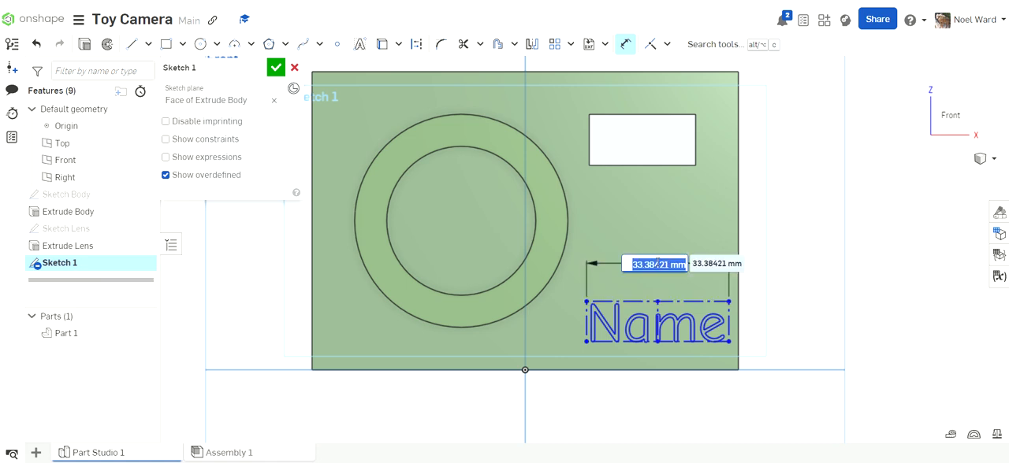
text(30)
key(Return)
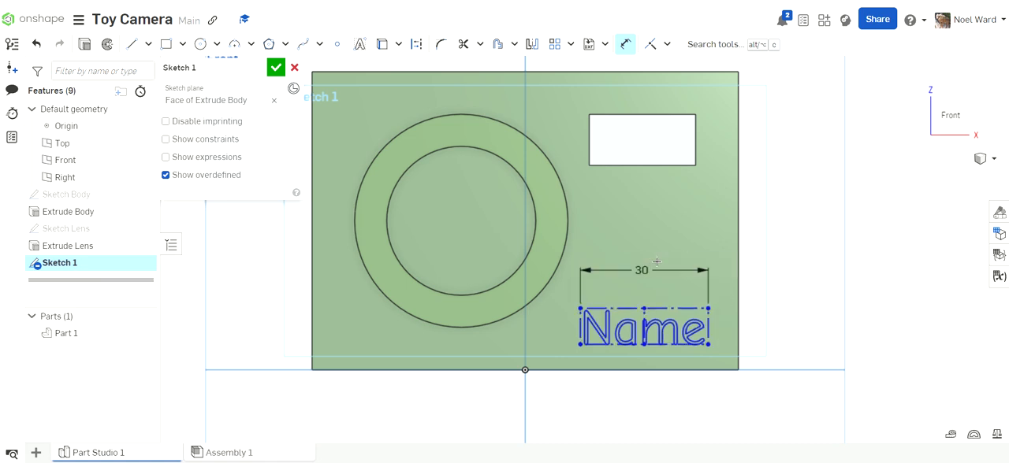
- Dimension the text box 6 mm from the body's right edge and 6 mm above its bottom edge
click(707, 331)
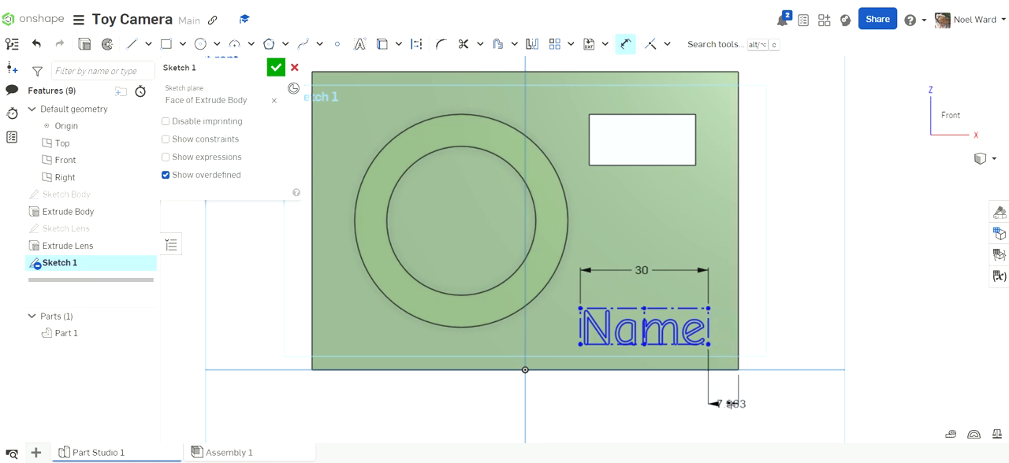
click(729, 403)
text(6)
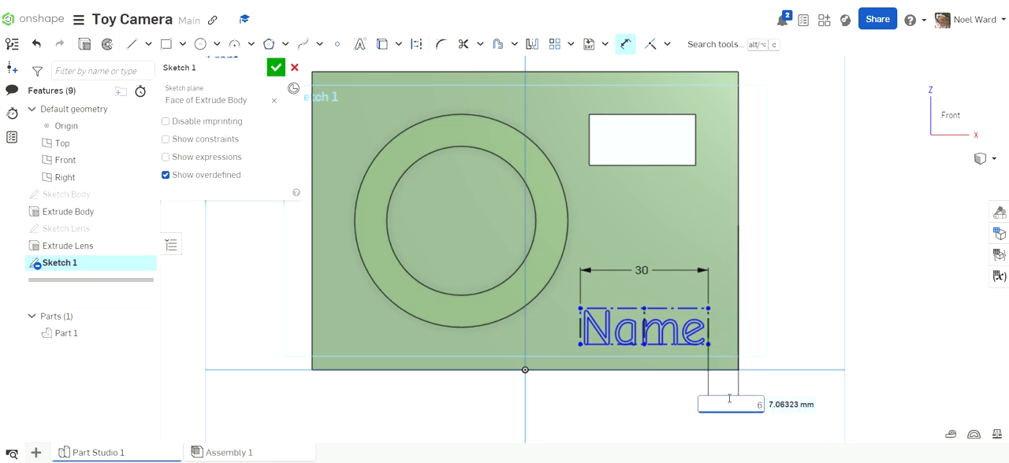
key(Return)
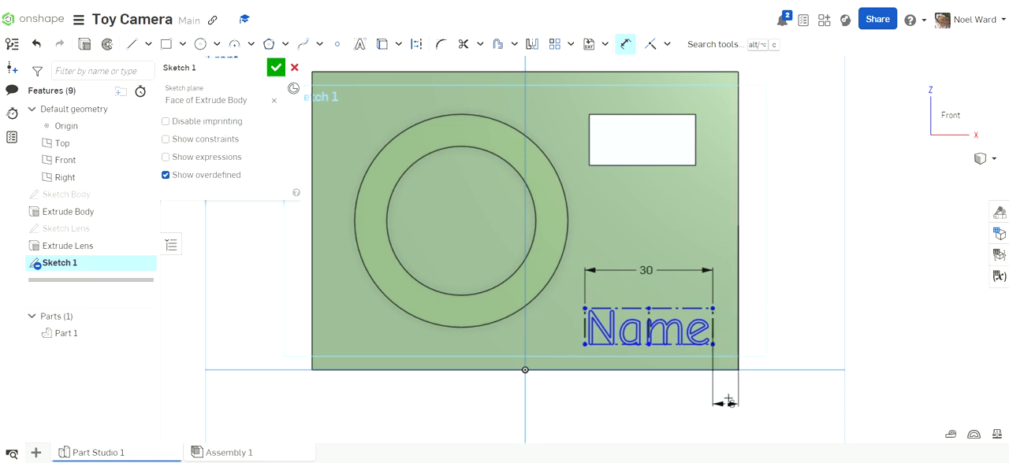
click(593, 347)
click(594, 370)
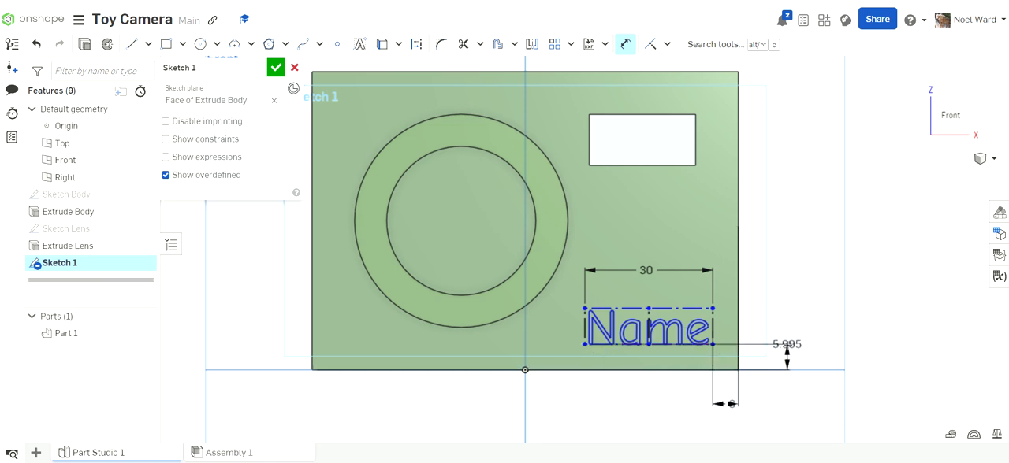
click(797, 353)
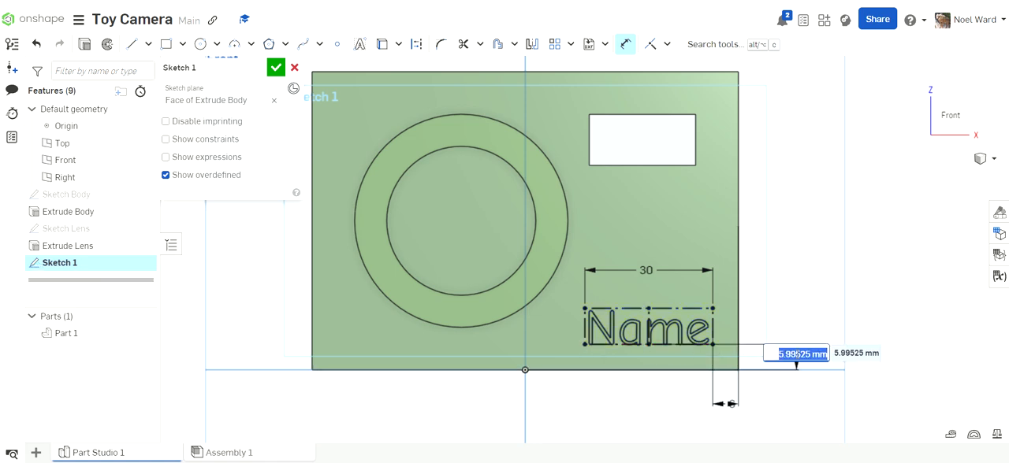
key(Return)
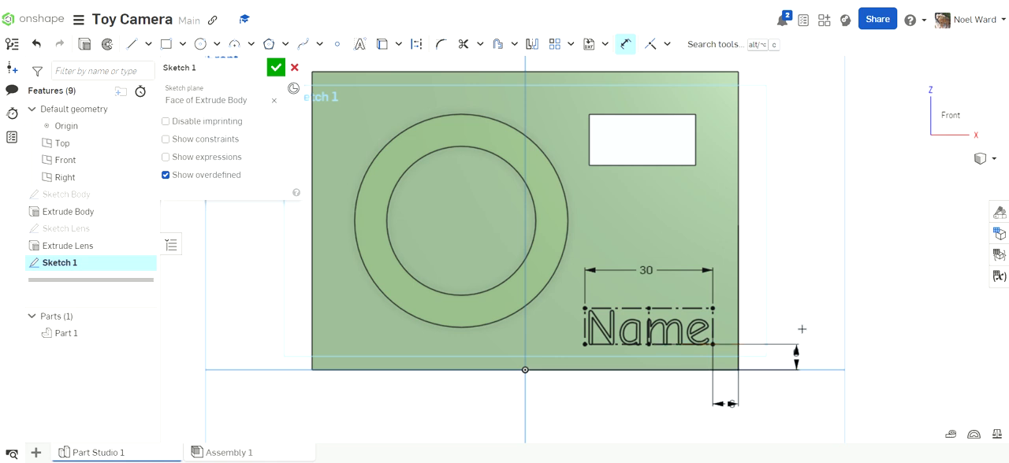
scroll(623, 378, up, 5)
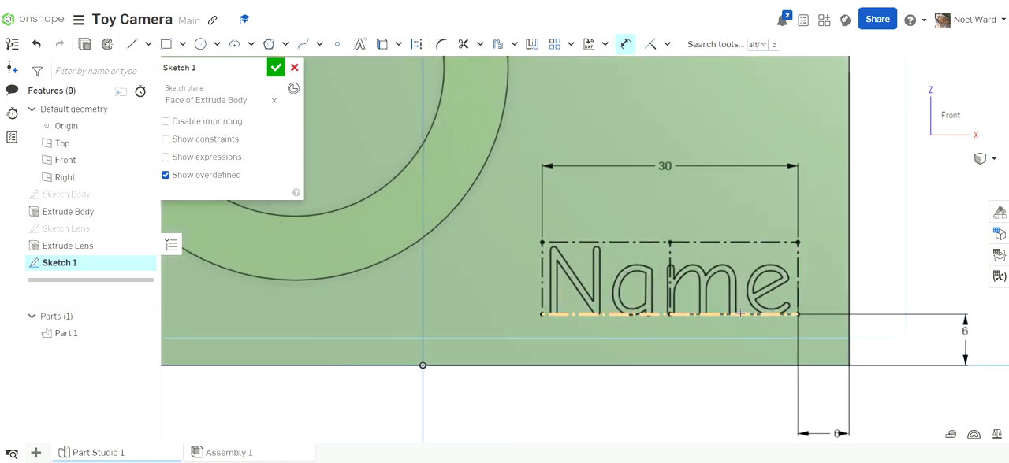
scroll(738, 312, down, 3)
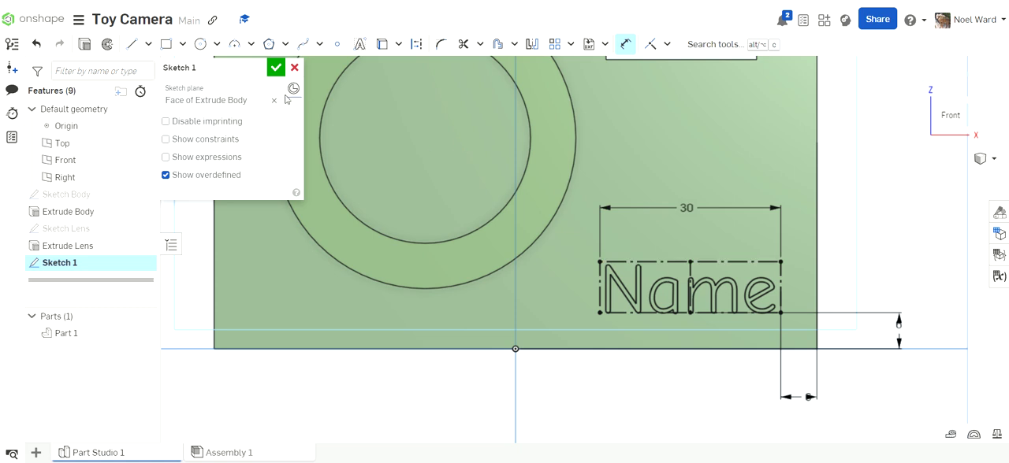
- Rename the text sketch as "Sketch Name" and accept it
click(258, 69)
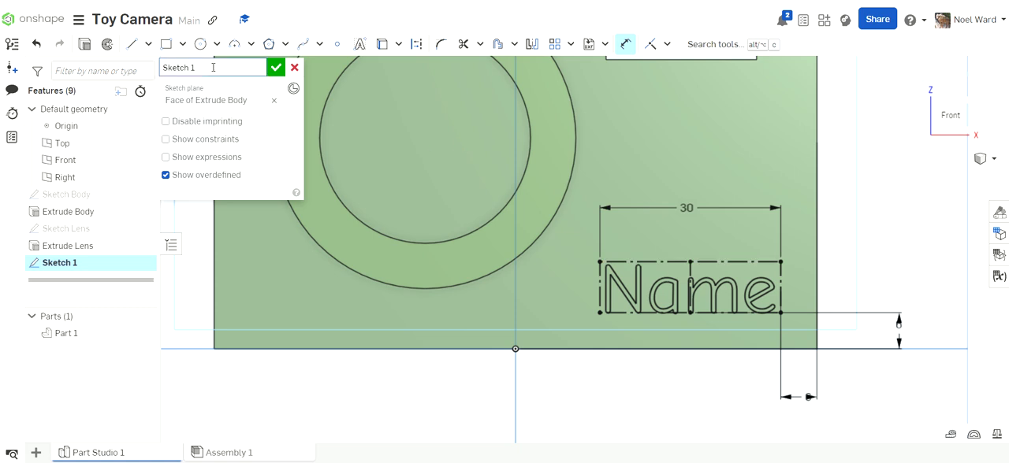
text(Name)
click(275, 67)
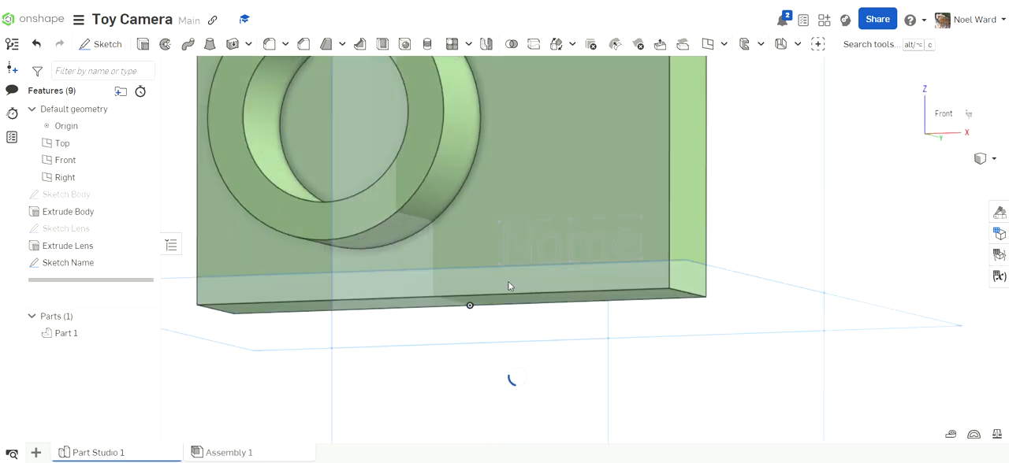
- Extrude the Sketch Name lettering as a blind cut 2 mm deep, removing it from the camera body
scroll(569, 272, up, 8)
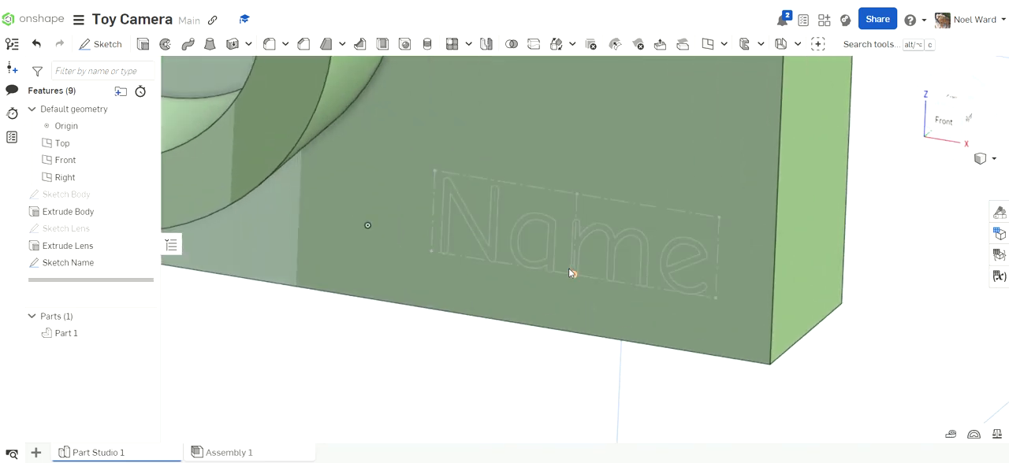
click(143, 44)
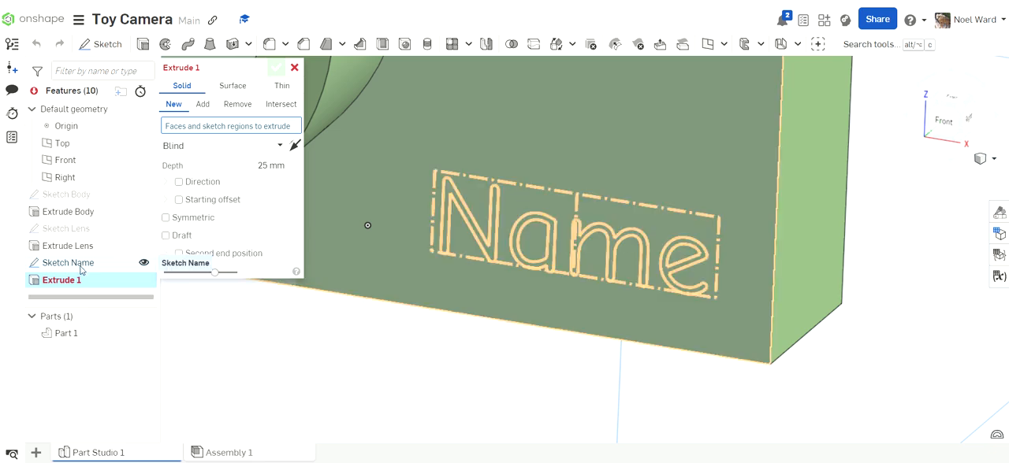
click(81, 269)
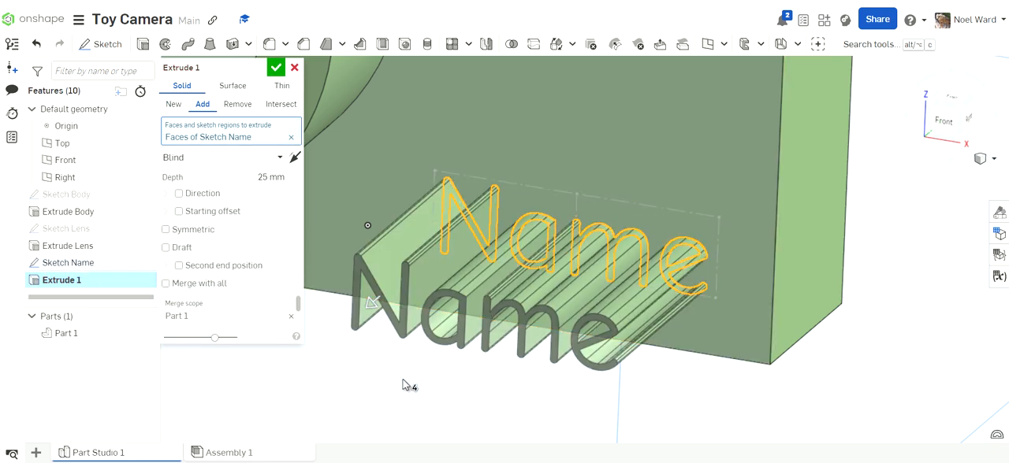
mouse_move(406, 387)
right_down()
mouse_move(399, 344)
mouse_move(407, 376)
right_up()
scroll(409, 364, up, 3)
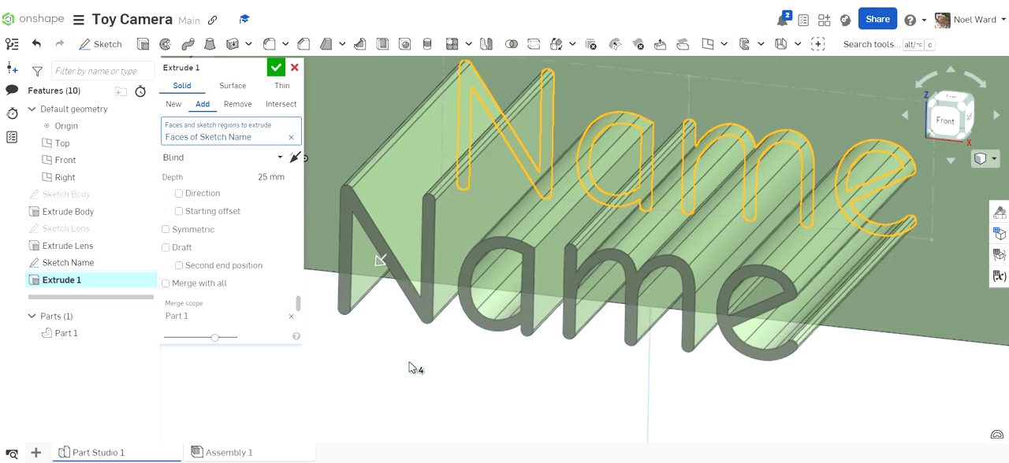
scroll(410, 360, down, 4)
scroll(411, 362, down, 3)
scroll(412, 361, up, 2)
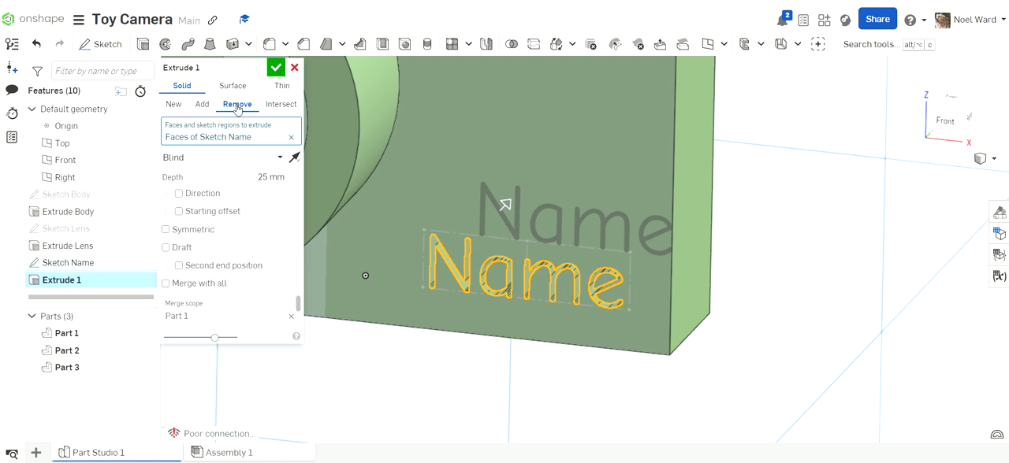
click(271, 177)
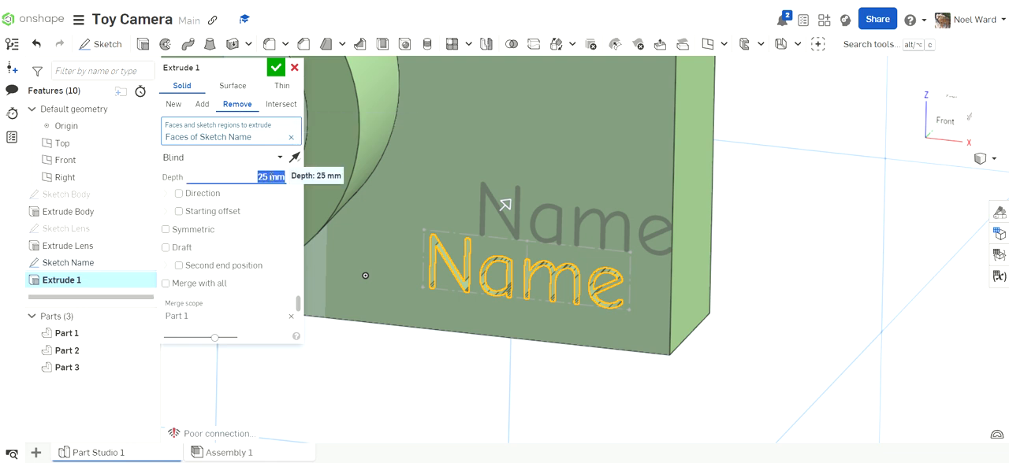
text(2)
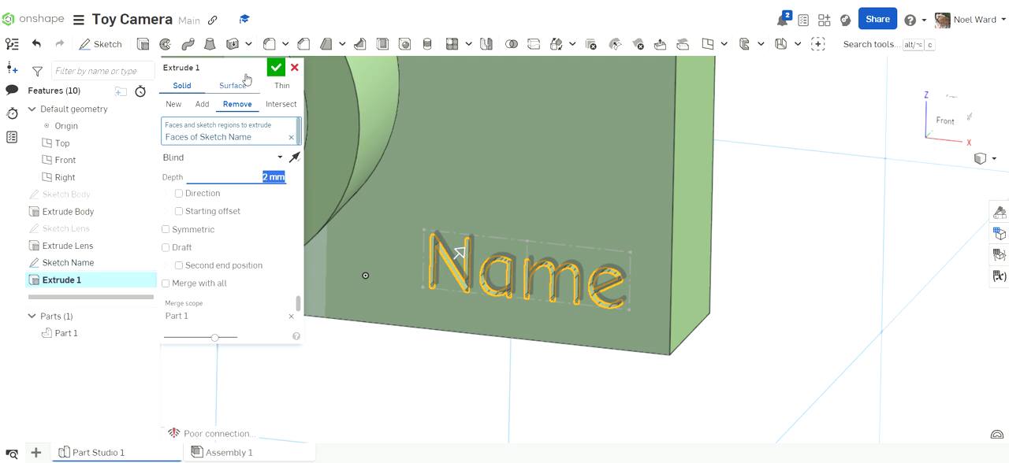
- Rename the lettering cut as "Extrude Name", accept it and view the engraving up close
click(257, 67)
click(201, 68)
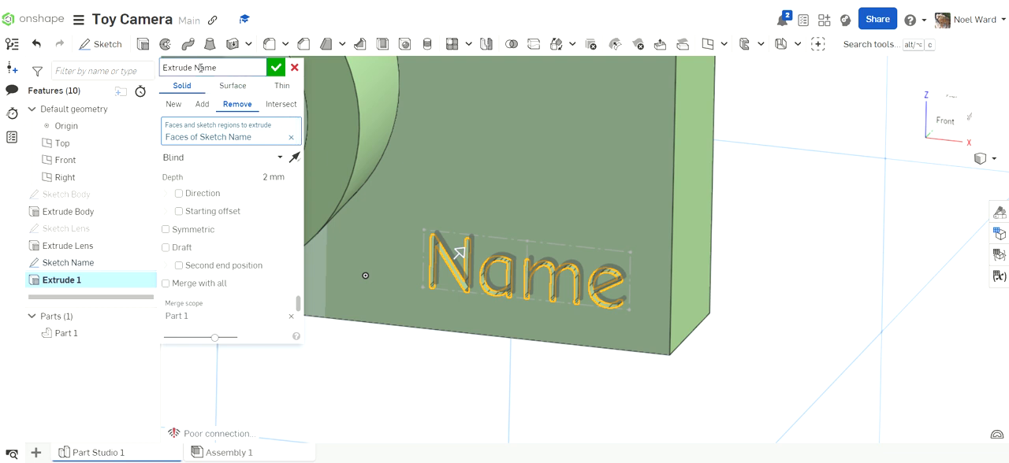
text(Name)
click(276, 68)
scroll(544, 298, up, 3)
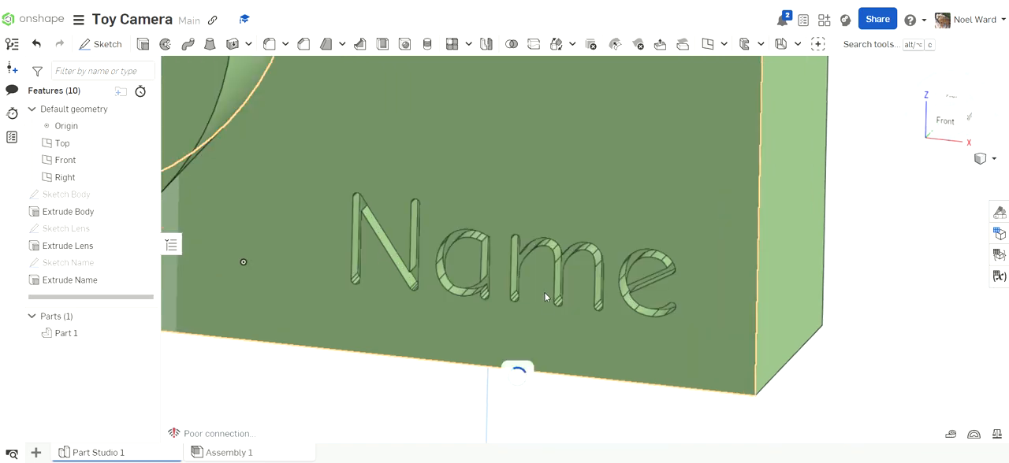
scroll(544, 297, up, 3)
mouse_move(549, 285)
right_down()
mouse_move(553, 264)
mouse_move(559, 291)
mouse_move(562, 280)
right_up()
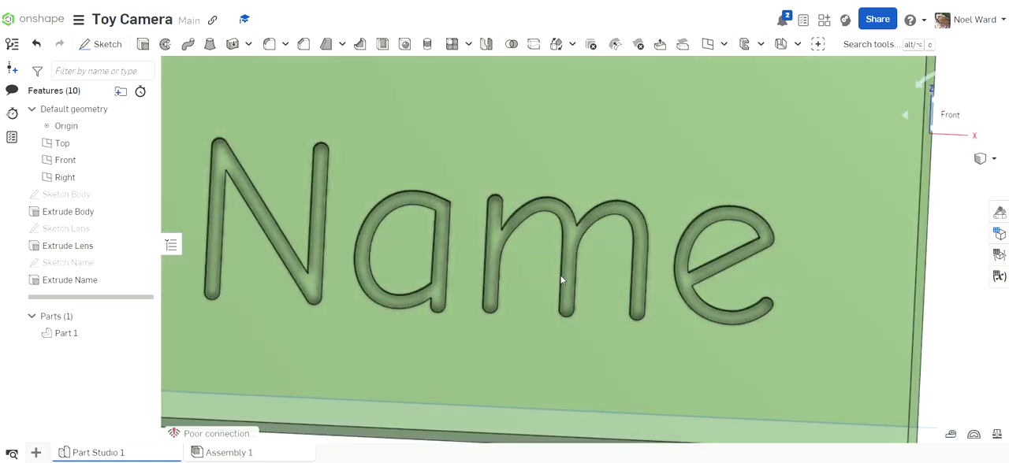
- Apply a red (FF0000) face appearance to the recessed faces of the four engraved letters, accept it and close the appearances list
click(317, 278)
click(441, 291)
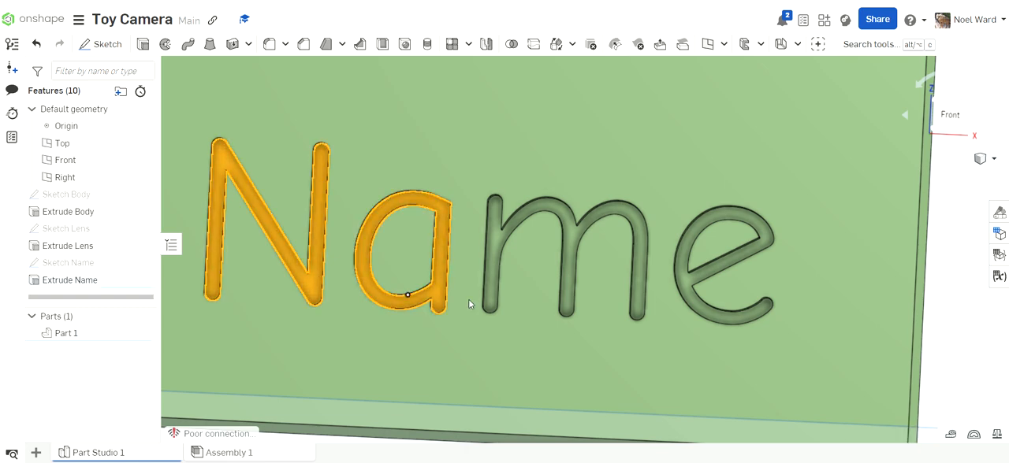
click(642, 252)
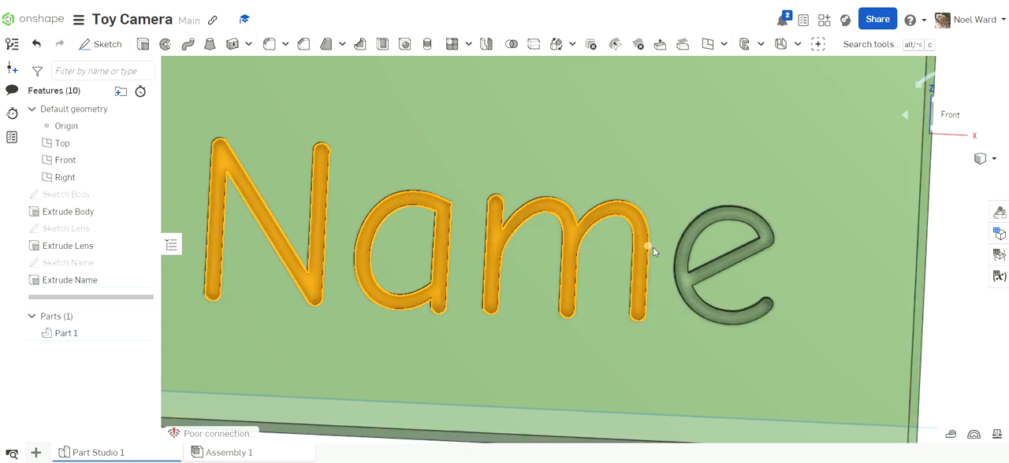
click(683, 265)
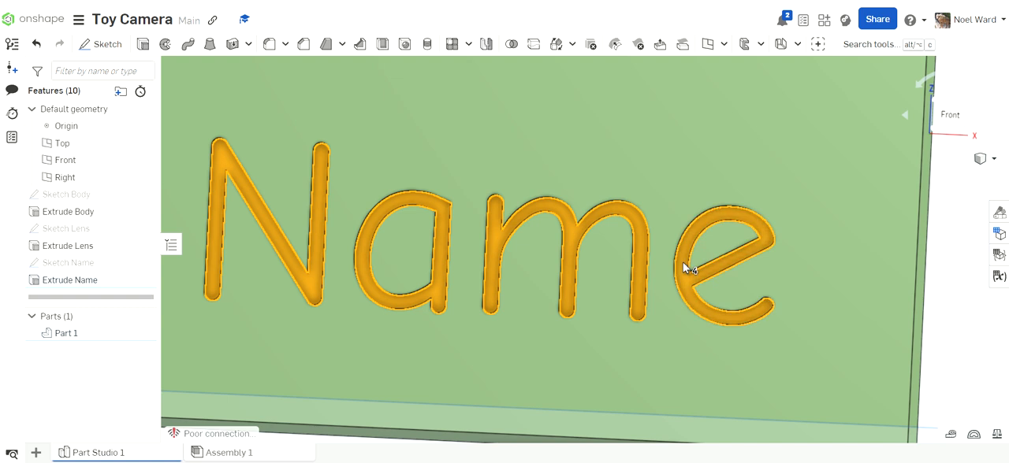
click(998, 213)
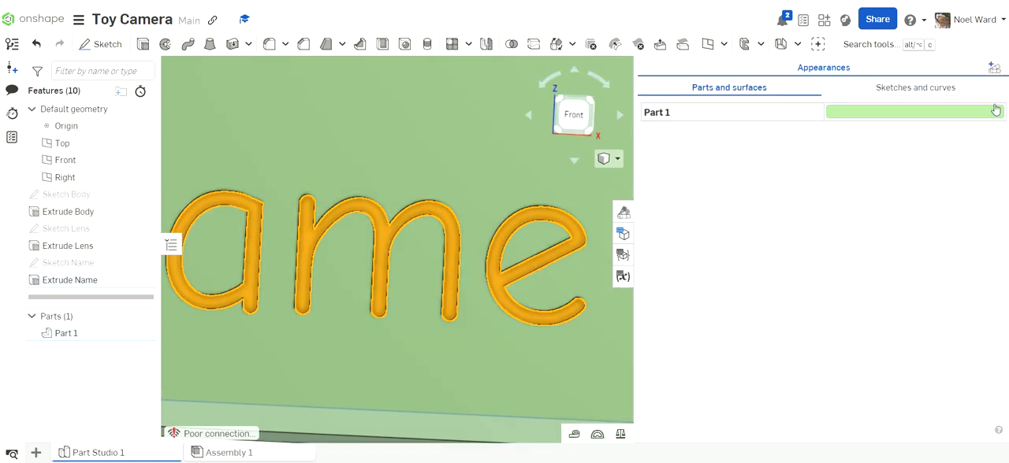
click(993, 69)
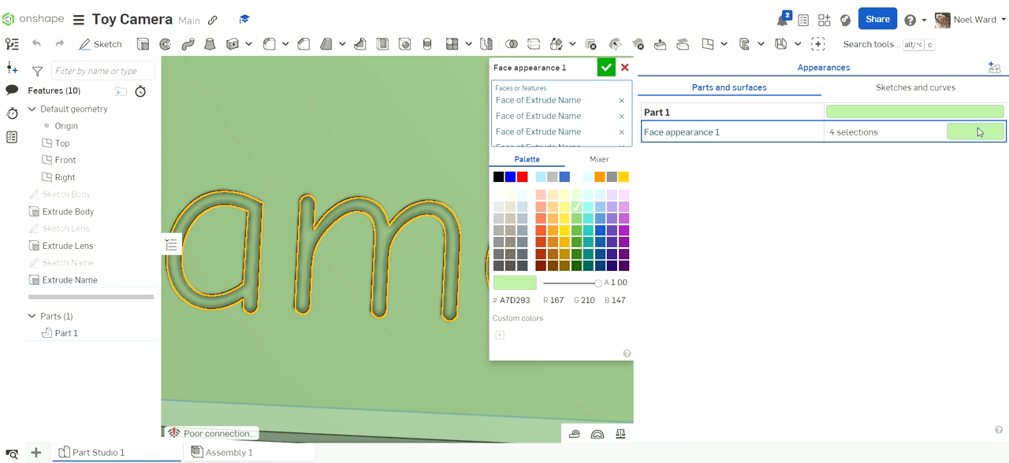
click(521, 177)
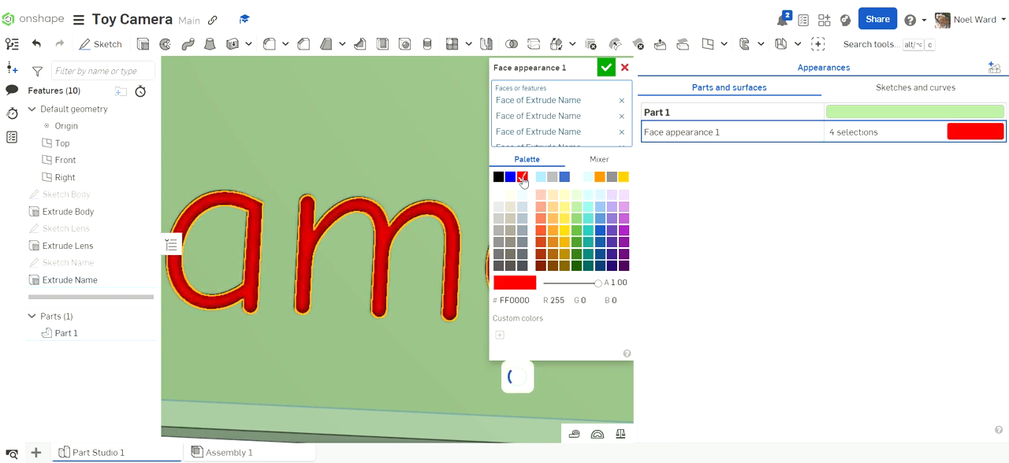
click(605, 68)
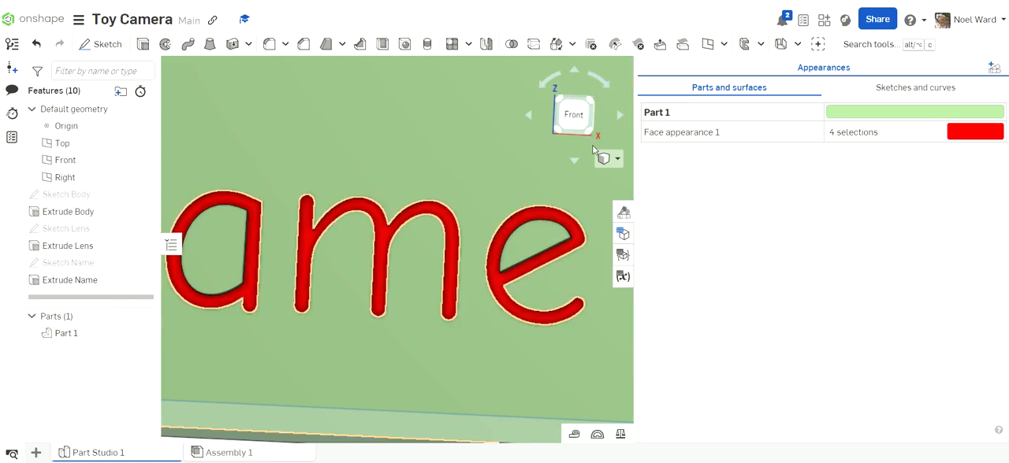
scroll(519, 202, down, 3)
scroll(518, 202, down, 2)
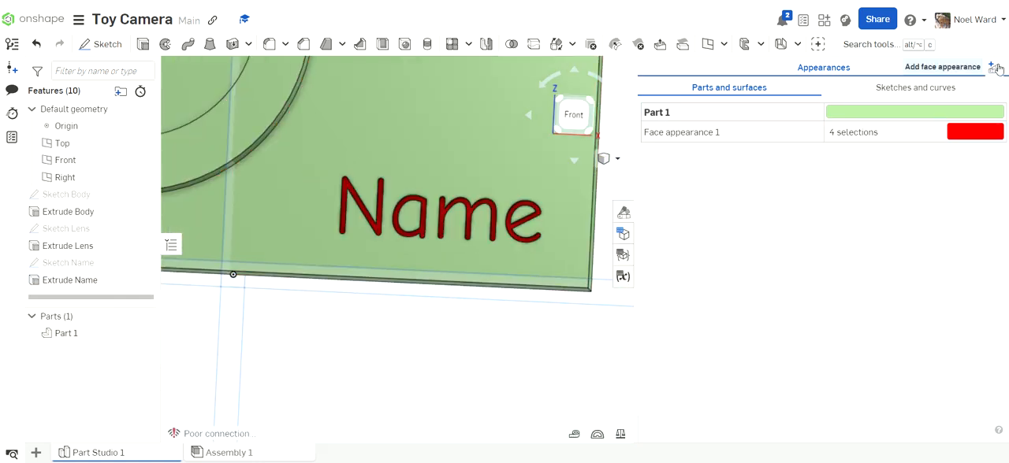
scroll(508, 225, down, 3)
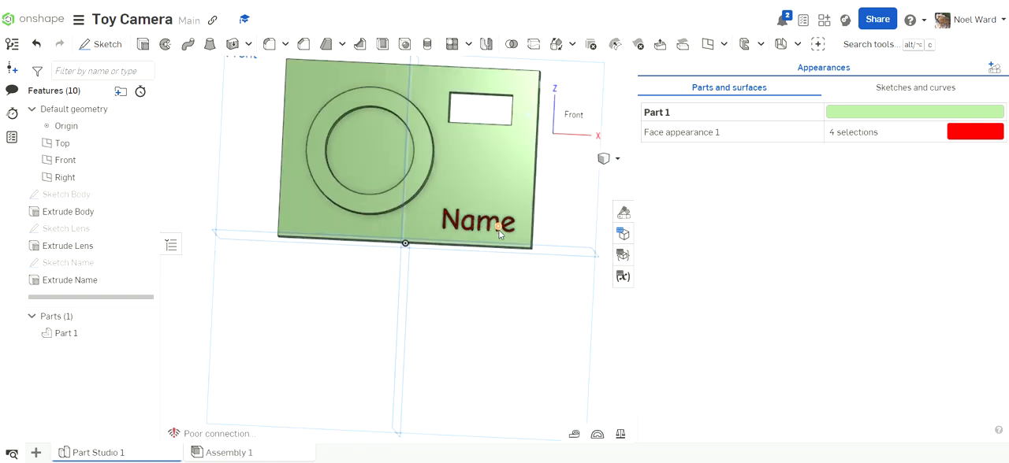
right_drag(499, 255, 504, 283)
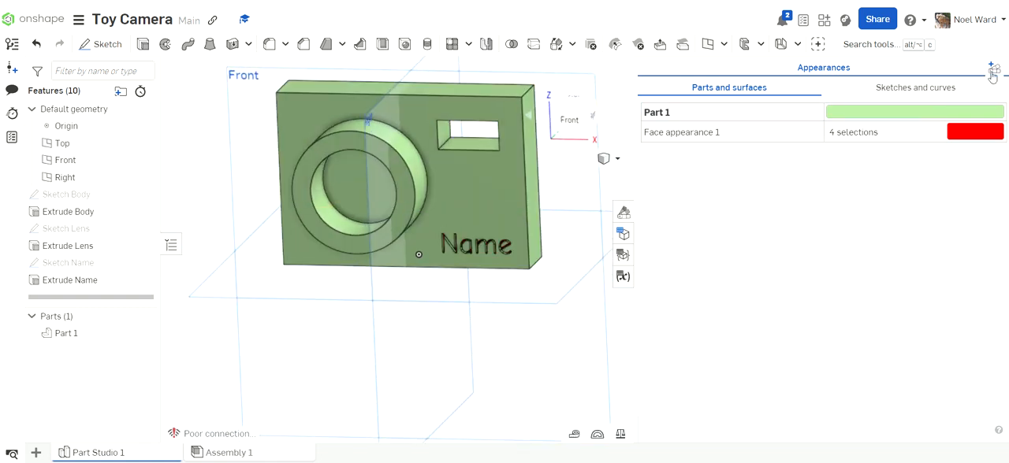
click(623, 214)
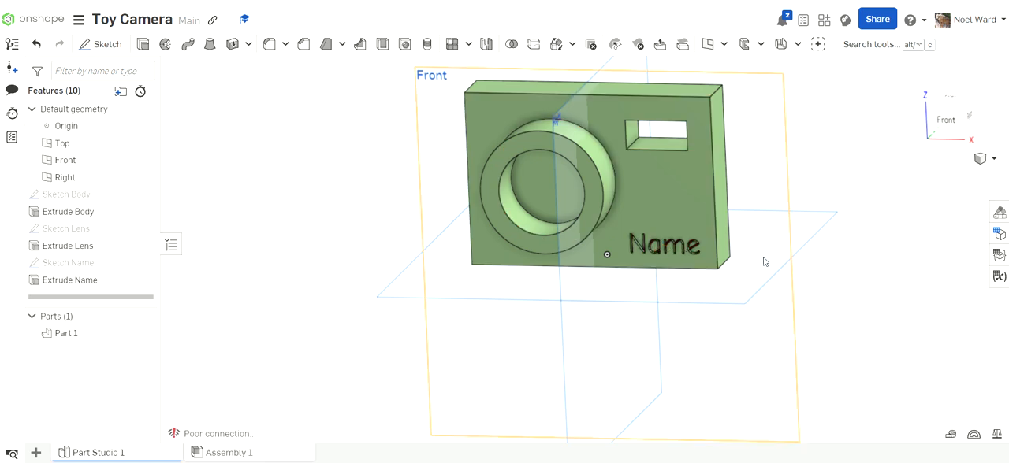
- Edit the Extrude Name cut, set its depth to 1 mm and accept the change
mouse_move(858, 275)
right_down()
mouse_move(868, 249)
mouse_move(857, 260)
right_up()
scroll(668, 281, up, 4)
mouse_move(668, 283)
right_down()
mouse_move(704, 275)
mouse_move(705, 286)
mouse_move(680, 279)
mouse_move(675, 292)
mouse_move(684, 288)
right_up()
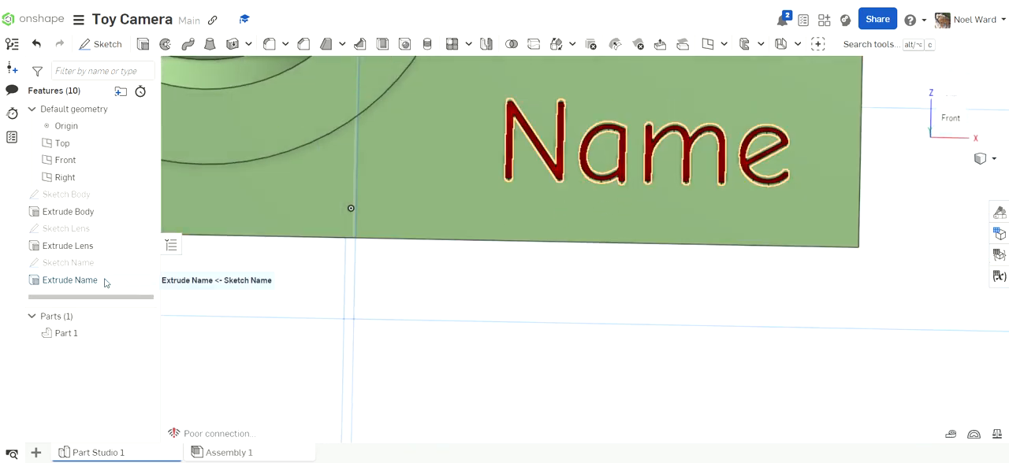
click(81, 285)
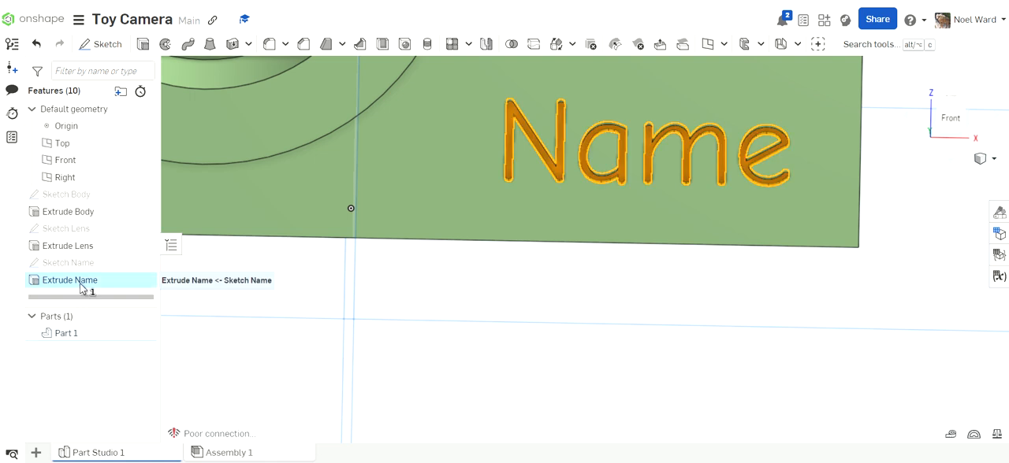
right_click(82, 284)
click(116, 302)
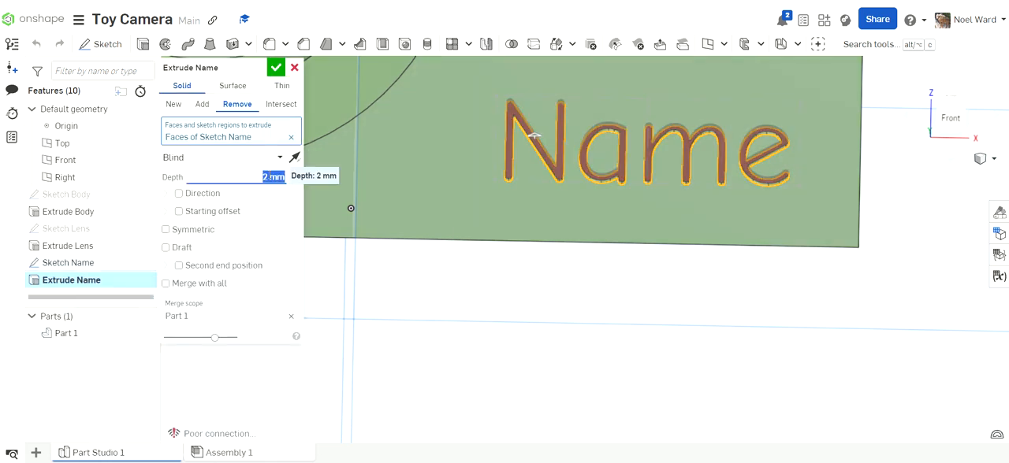
text(1)
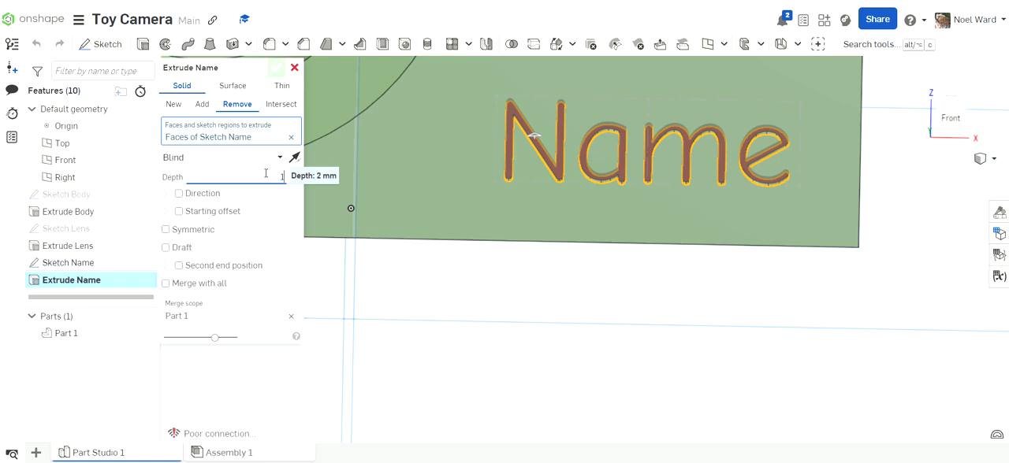
key(Return)
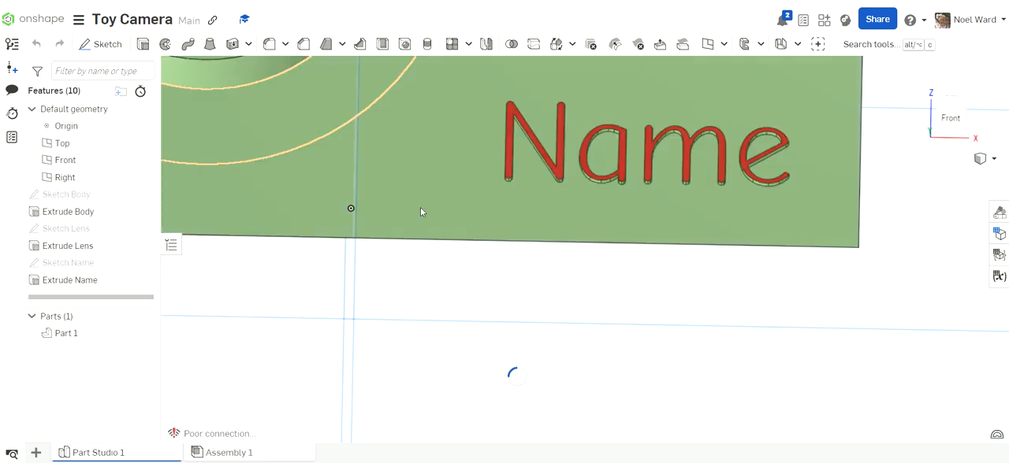
- Hide the Right, Front and Top planes and the origin so only the camera model is displayed
scroll(429, 224, down, 5)
right_drag(477, 265, 535, 315)
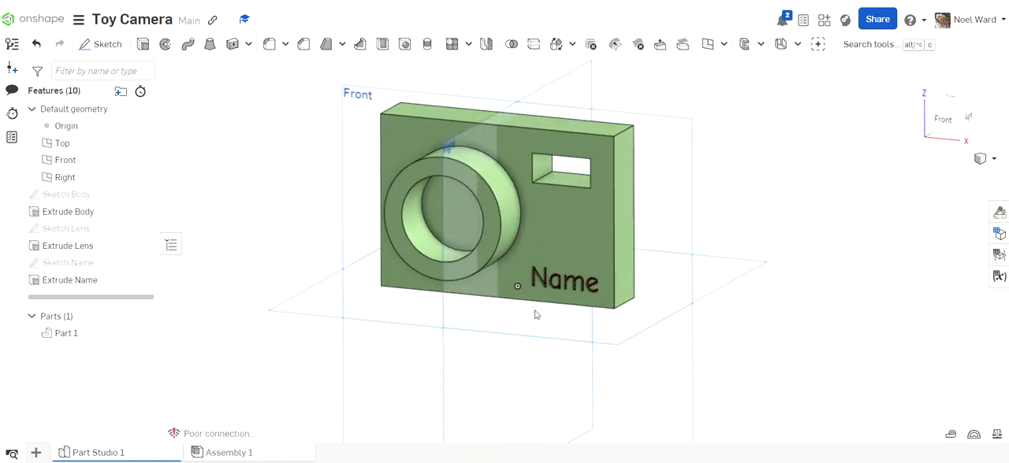
click(145, 177)
click(145, 160)
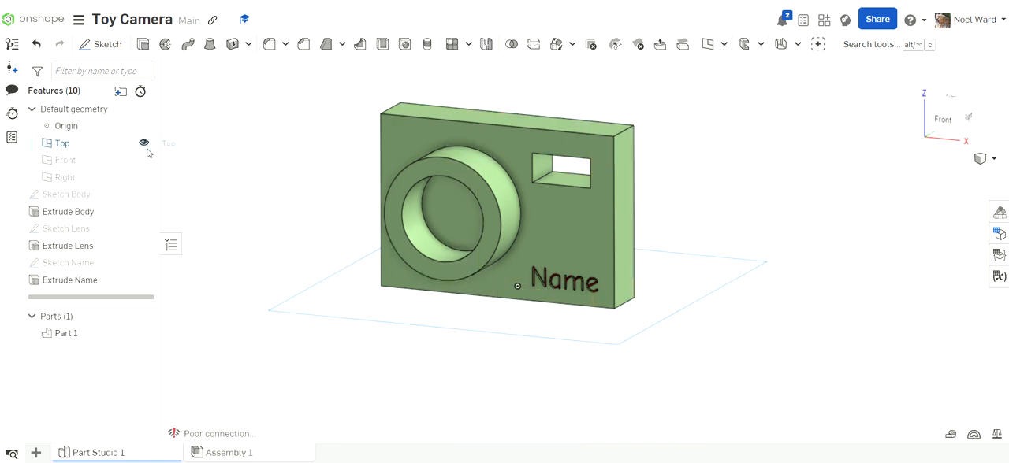
click(145, 143)
click(144, 127)
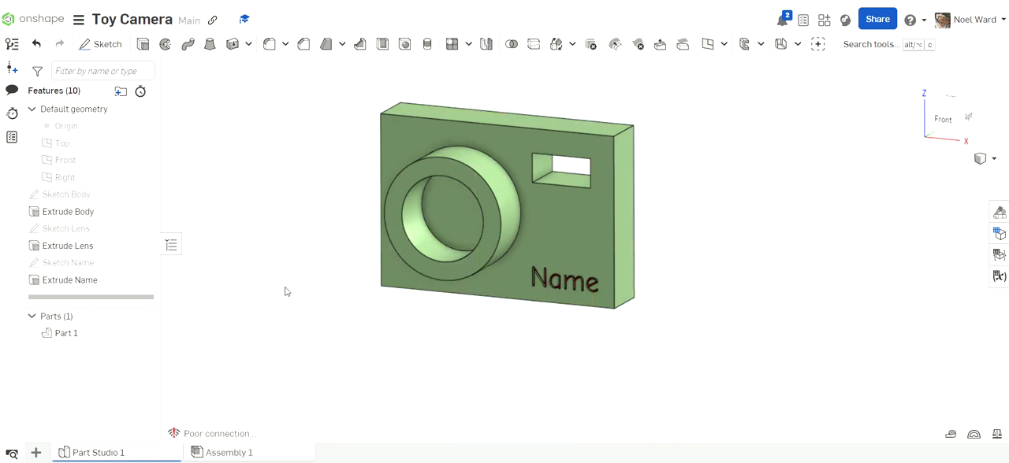
mouse_move(286, 291)
right_down()
mouse_move(305, 289)
mouse_move(306, 263)
mouse_move(302, 286)
mouse_move(285, 290)
right_up()
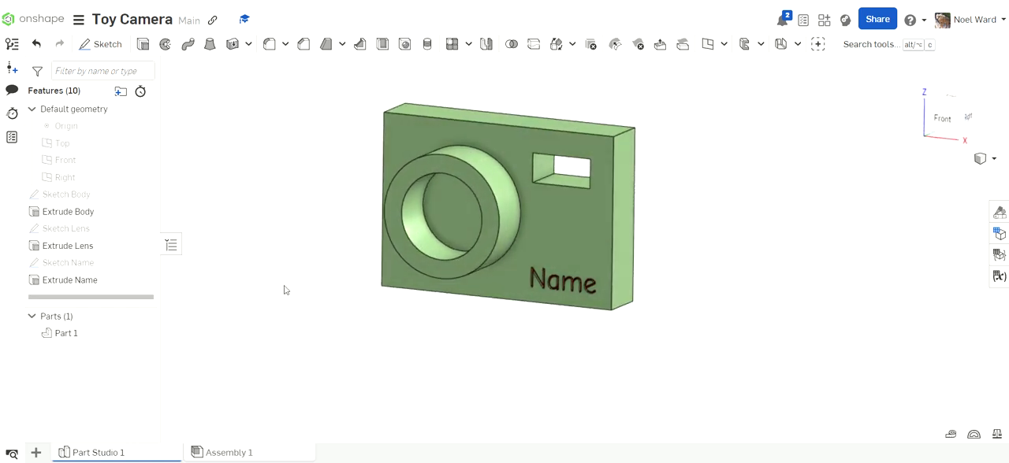